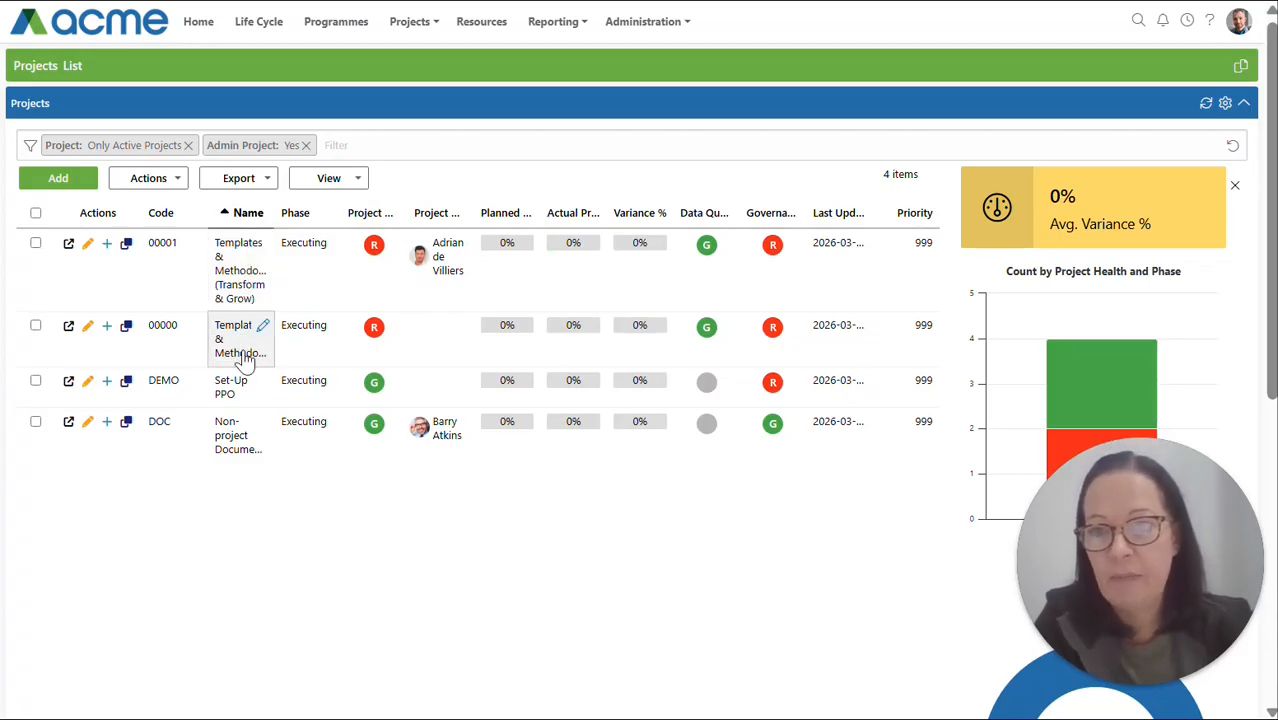
Review the Templates & Methodology project's details and its sections down to Governance Requirements
key(ctrl+Tab)
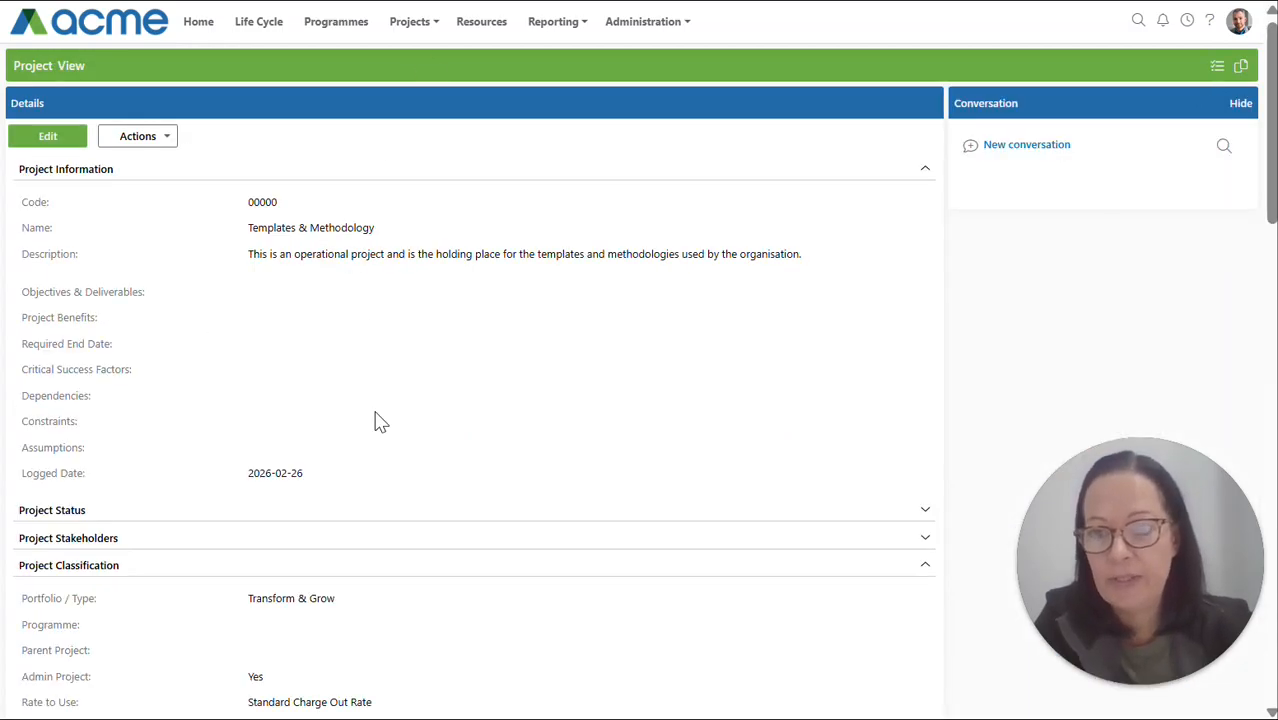
scroll(375, 415, down, 7)
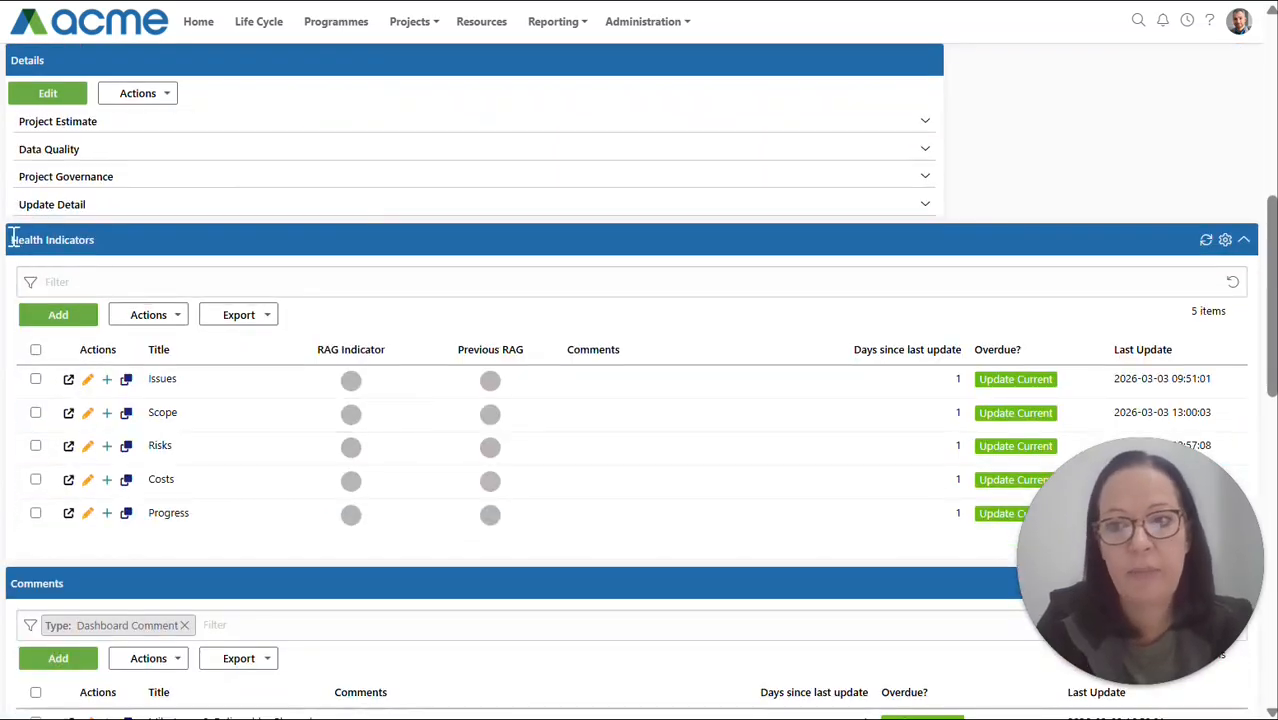
scroll(120, 245, down, 4)
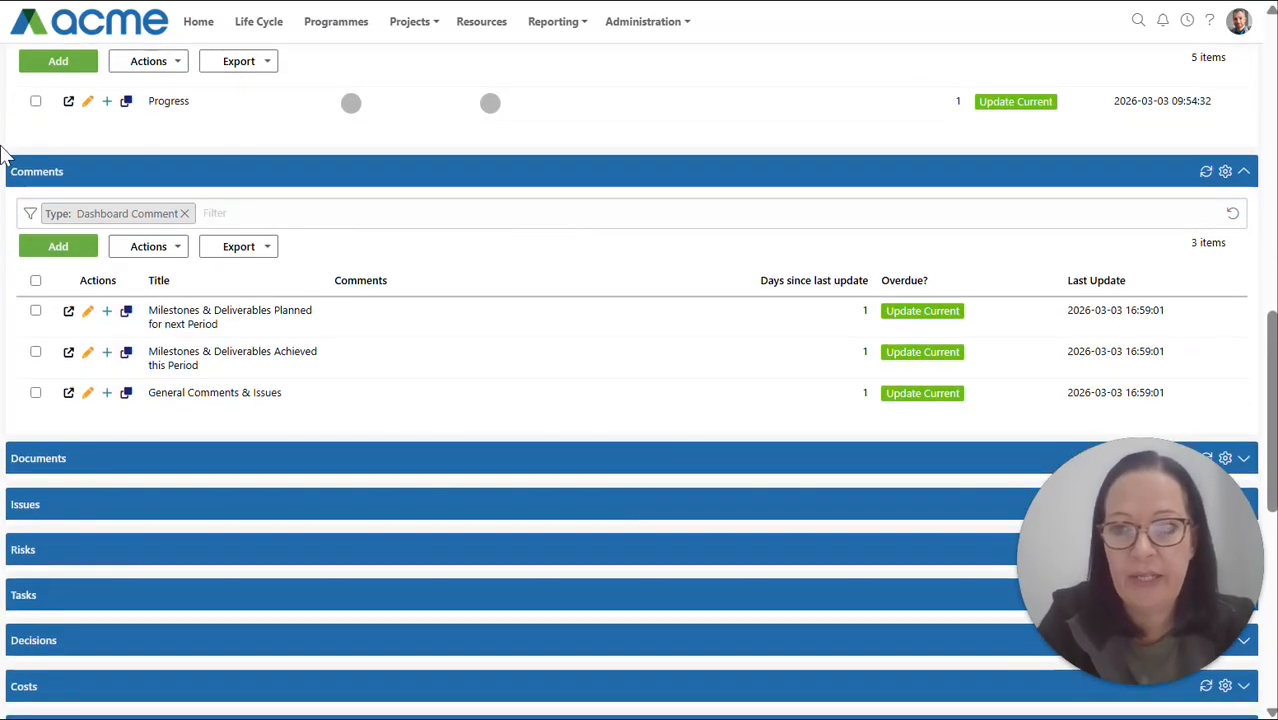
scroll(157, 479, down, 4)
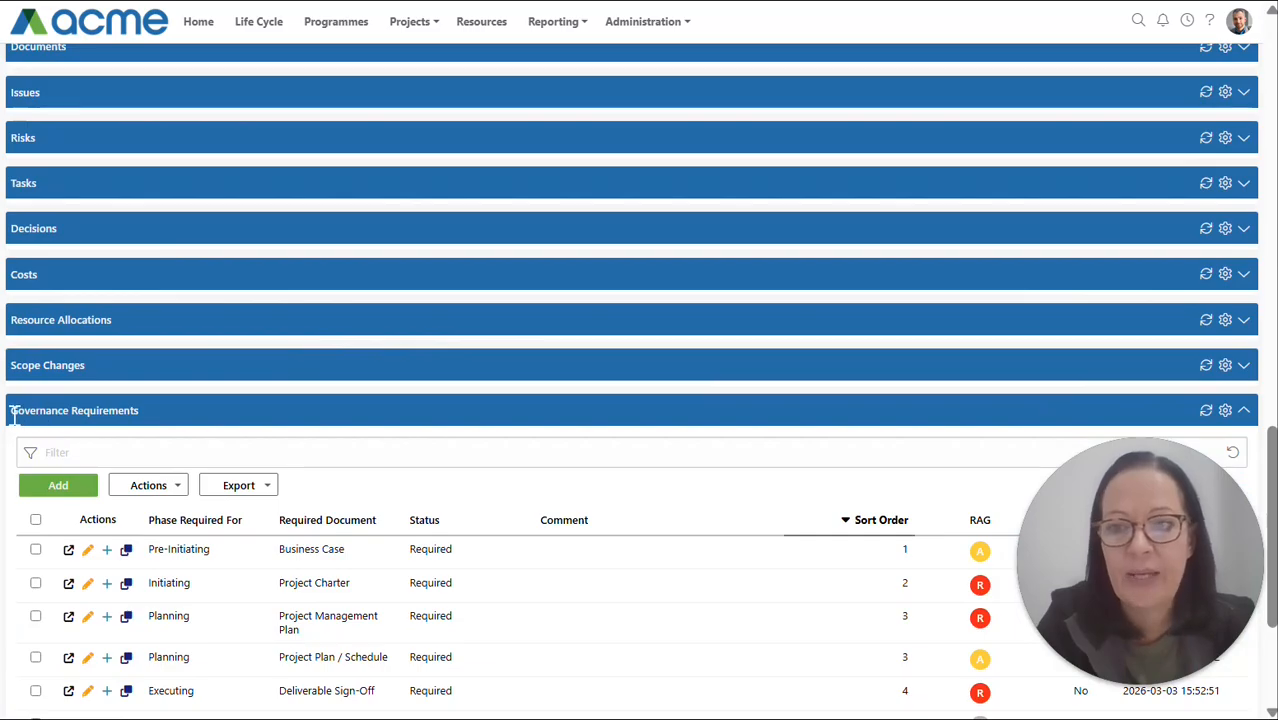
drag(18, 413, 138, 414)
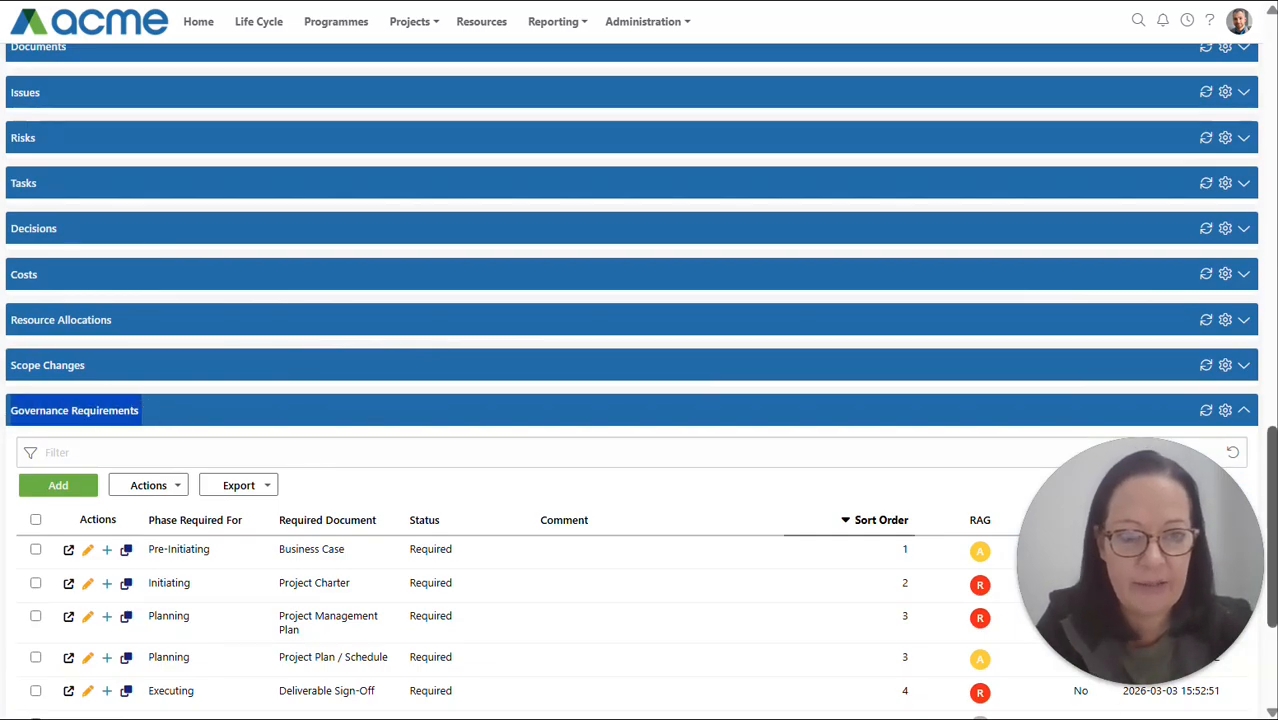
drag(1273, 468, 1272, 22)
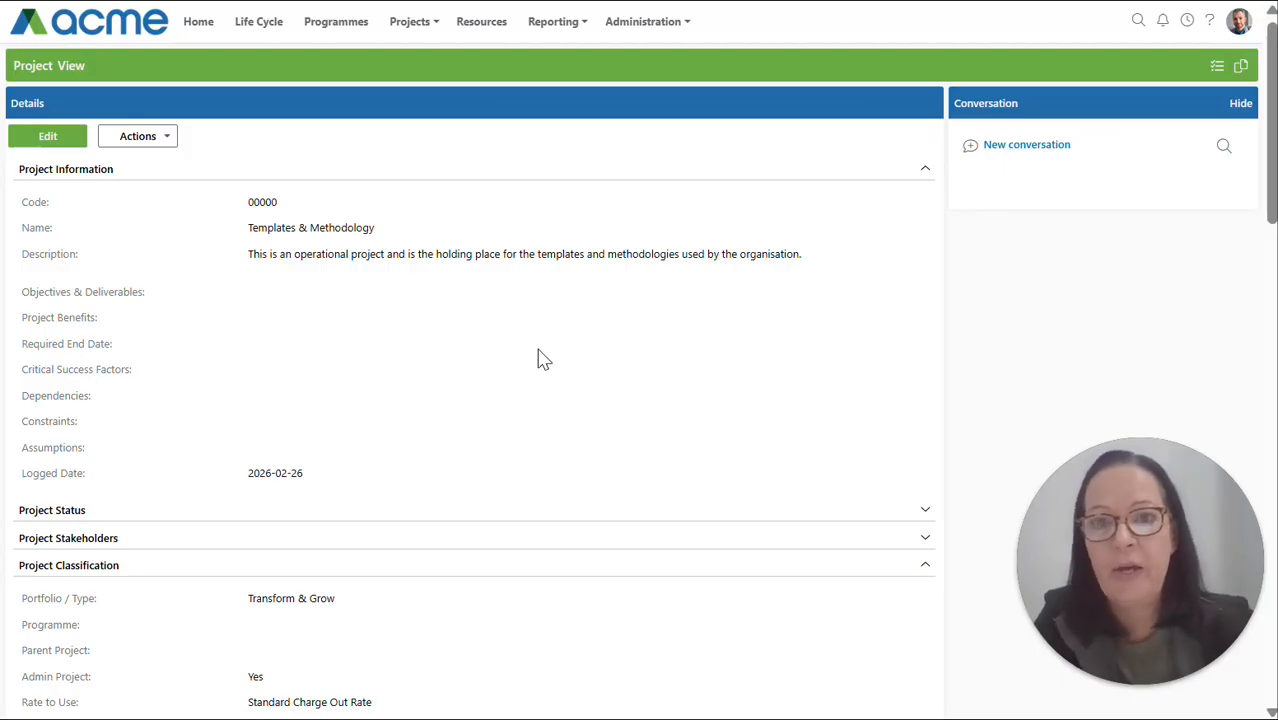
Open the Business Rules list and filter it to the Project entity
click(645, 24)
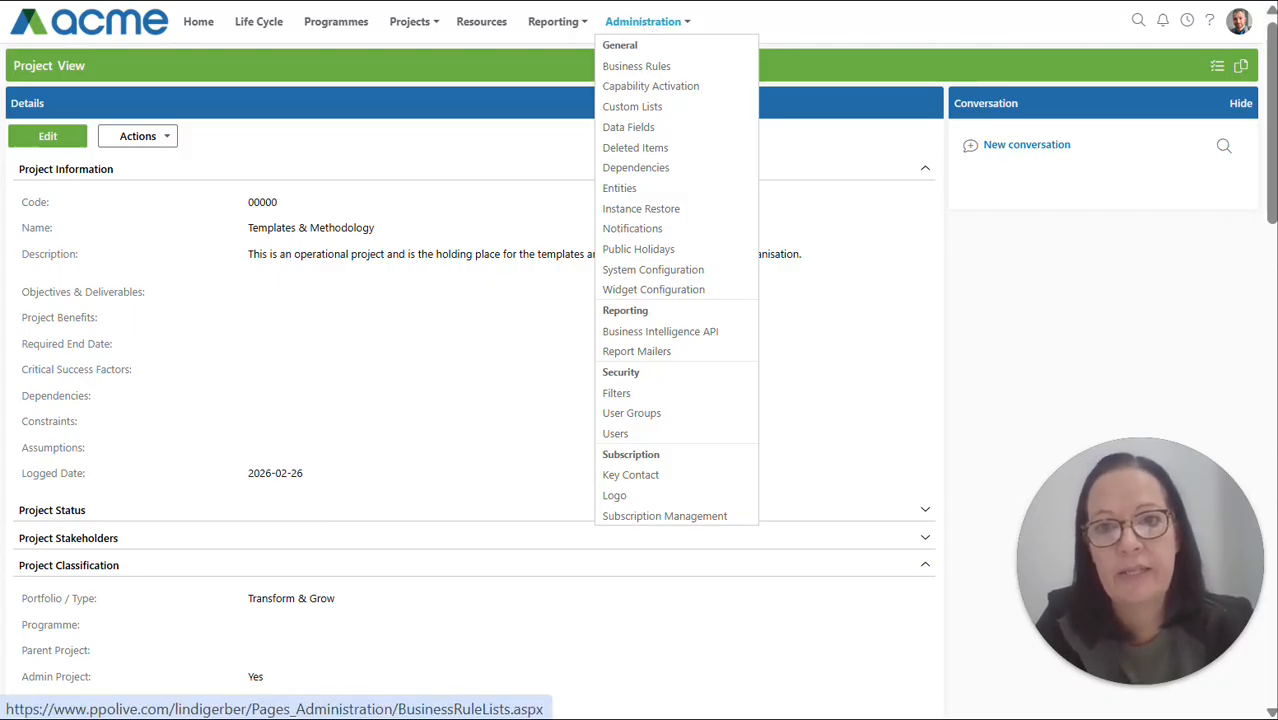
click(664, 68)
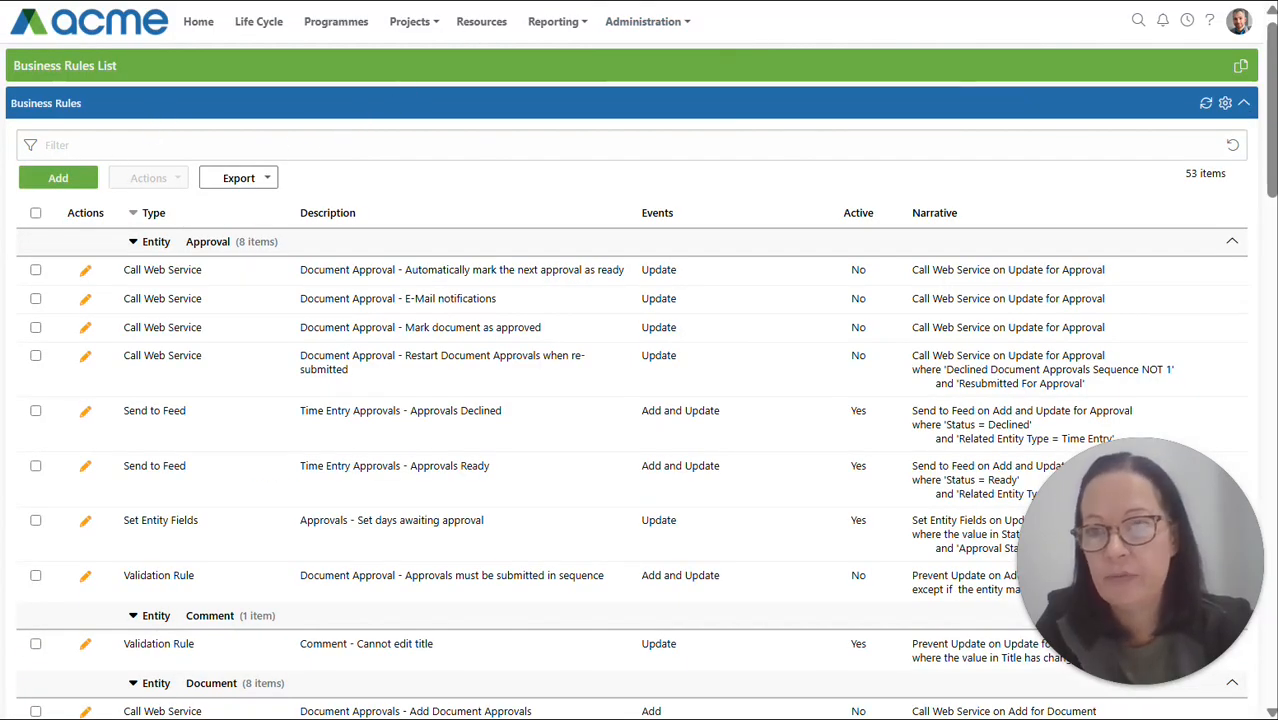
click(105, 145)
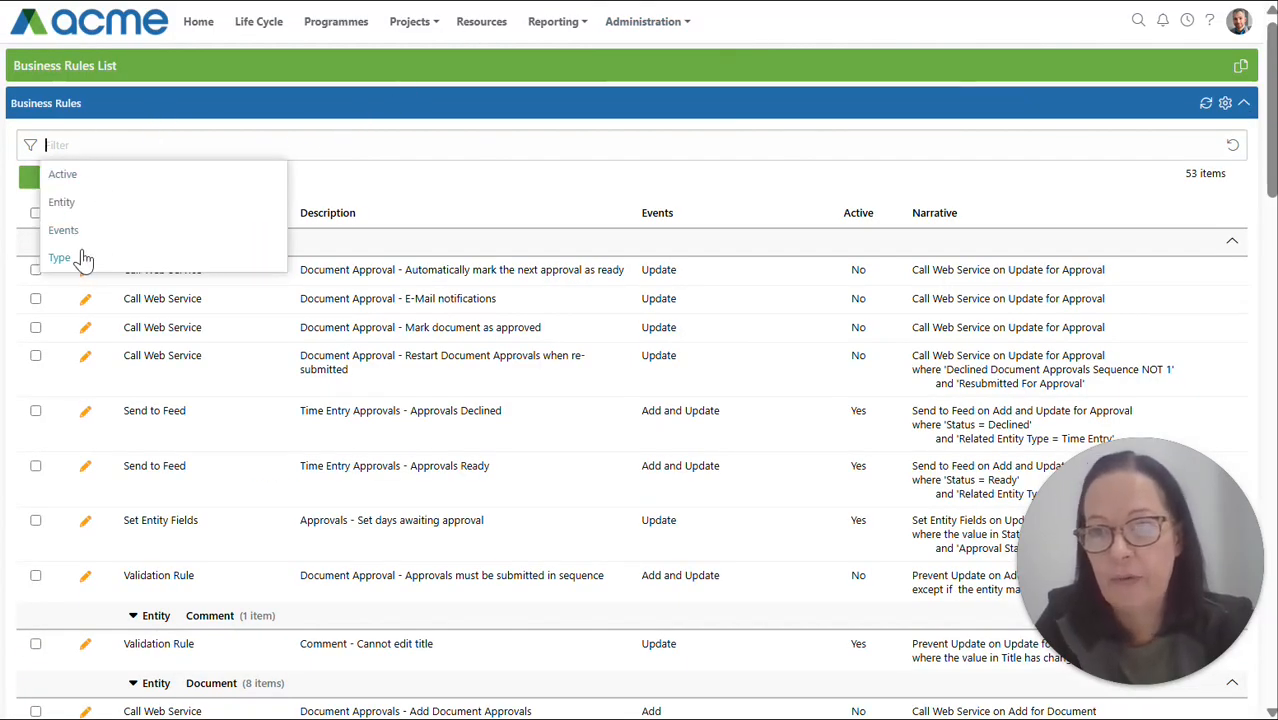
click(75, 207)
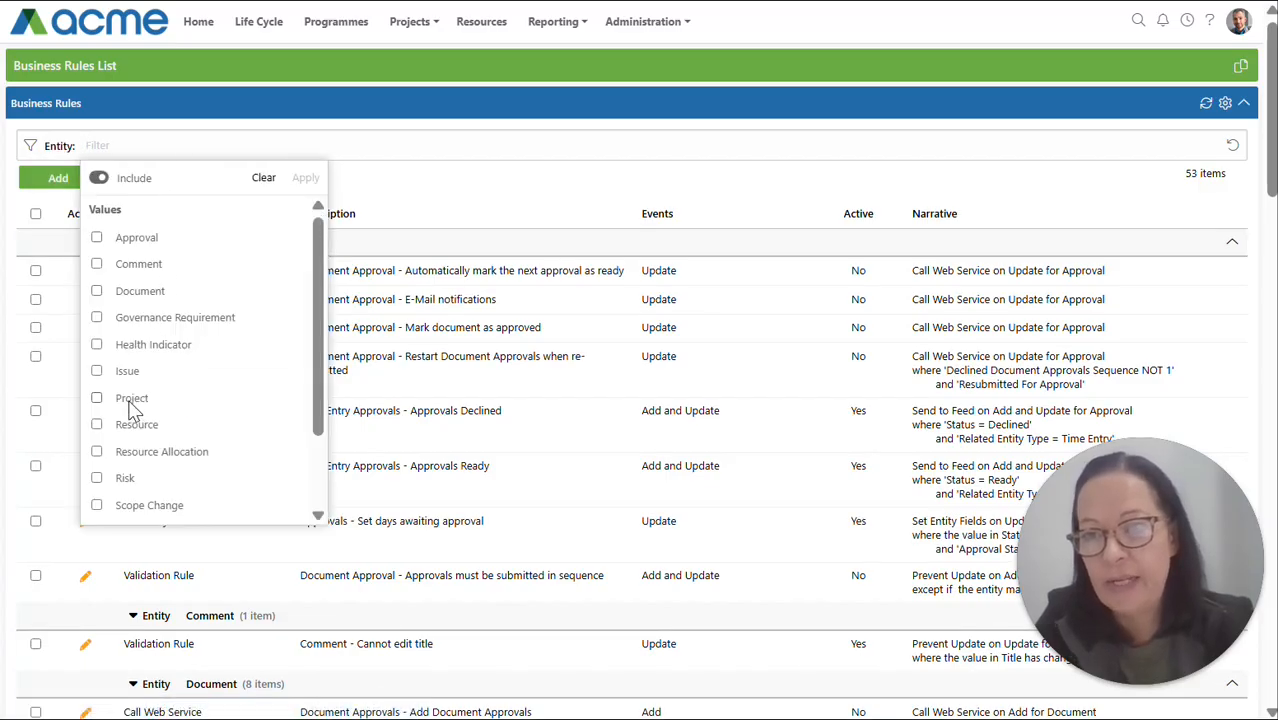
click(134, 399)
click(305, 180)
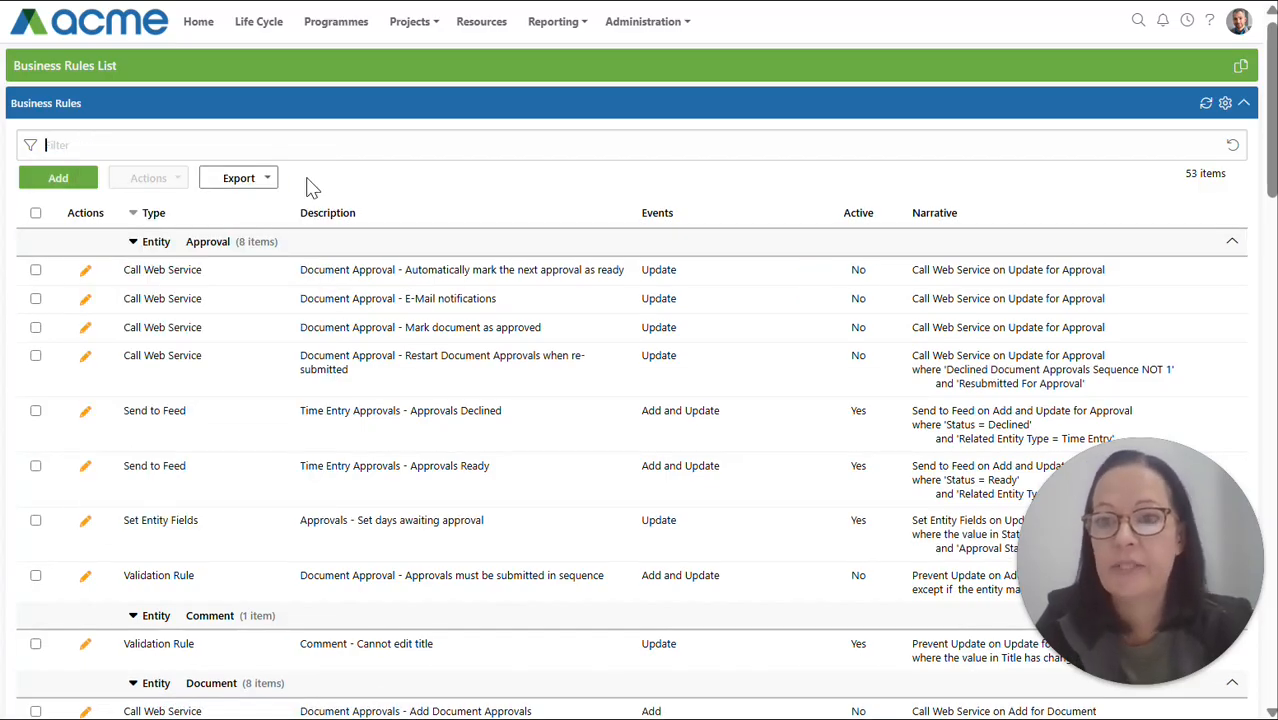
Filter the business rules further to the type Create Items From Template Project
click(150, 145)
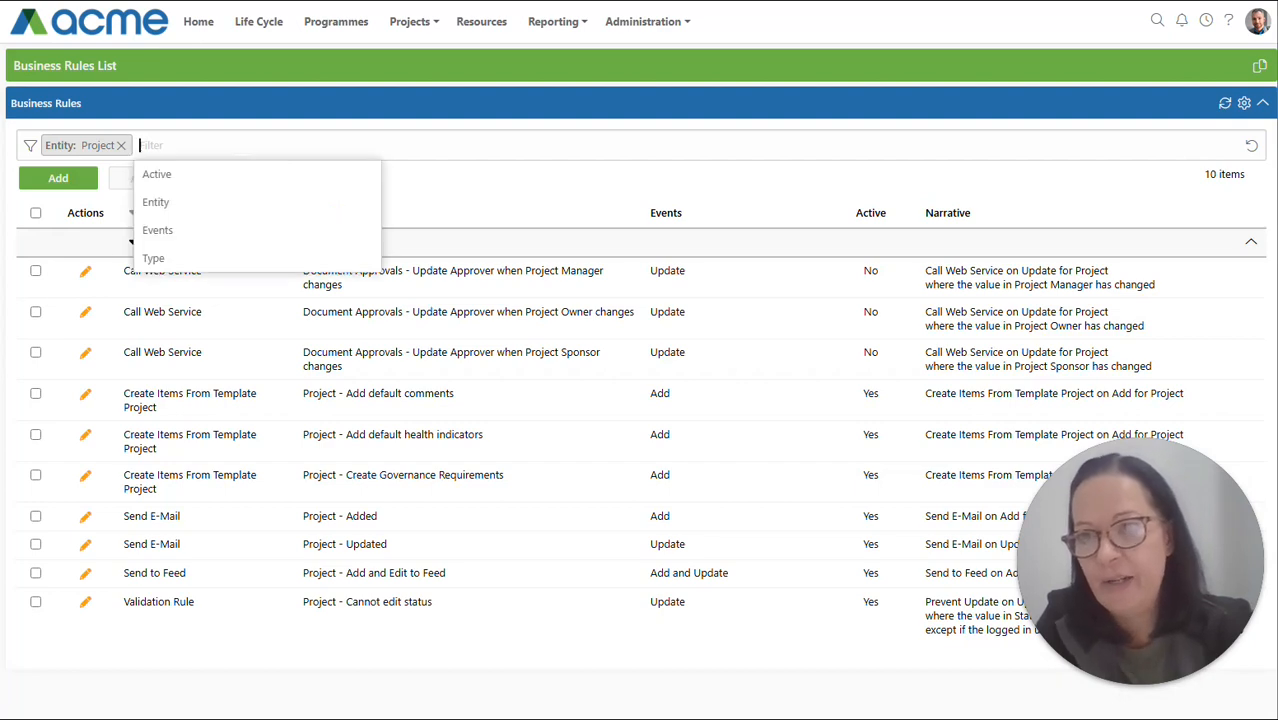
click(157, 258)
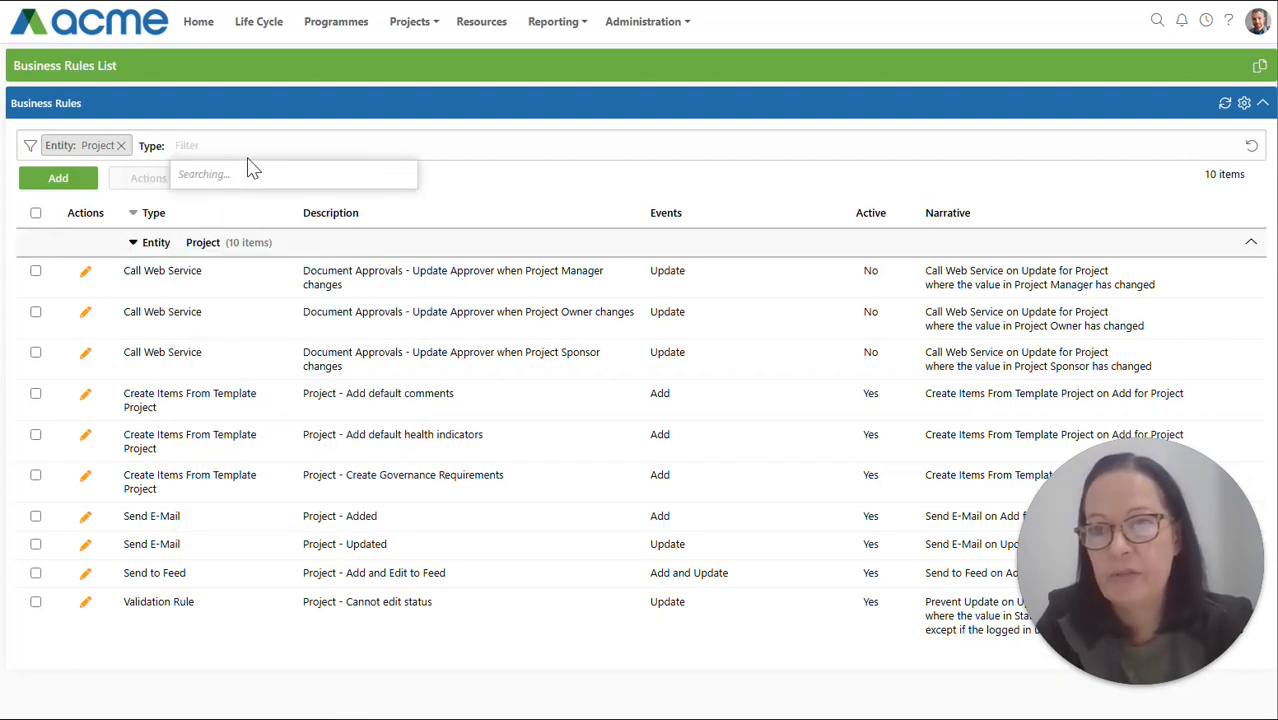
click(256, 263)
click(397, 177)
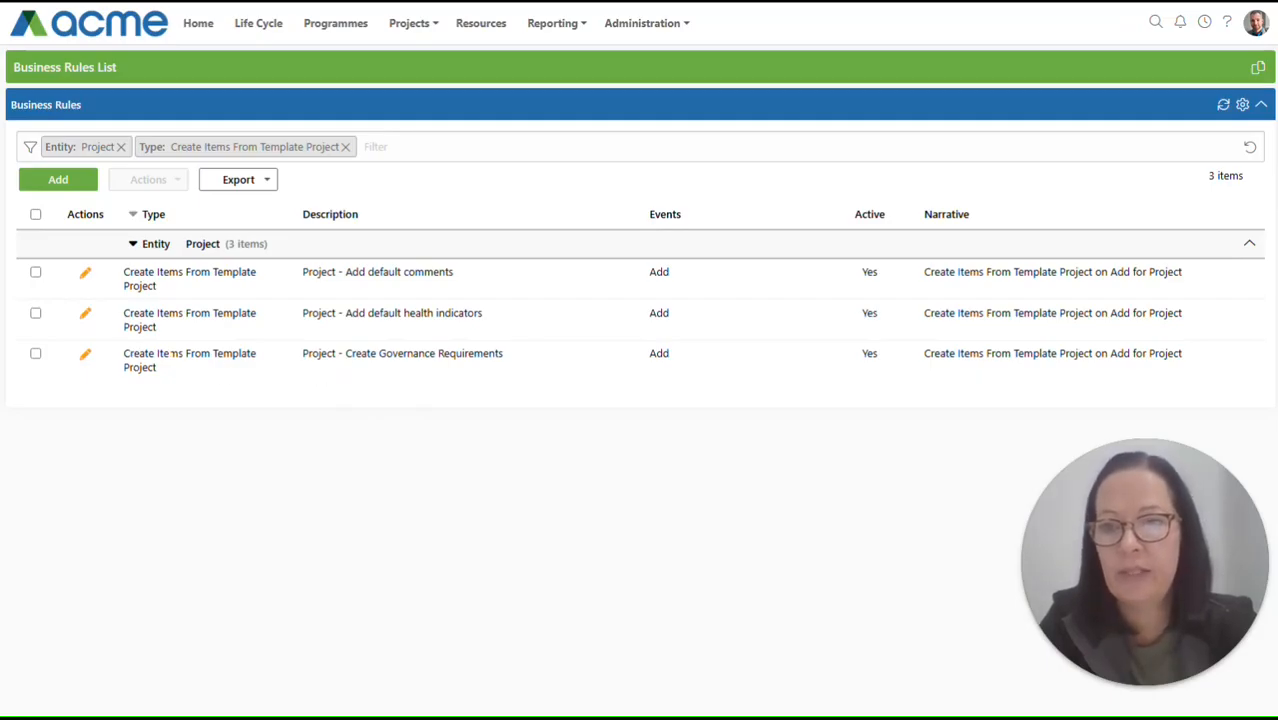
Open the Project - Create Governance Requirements rule and examine its description, trigger settings and available actions
click(114, 362)
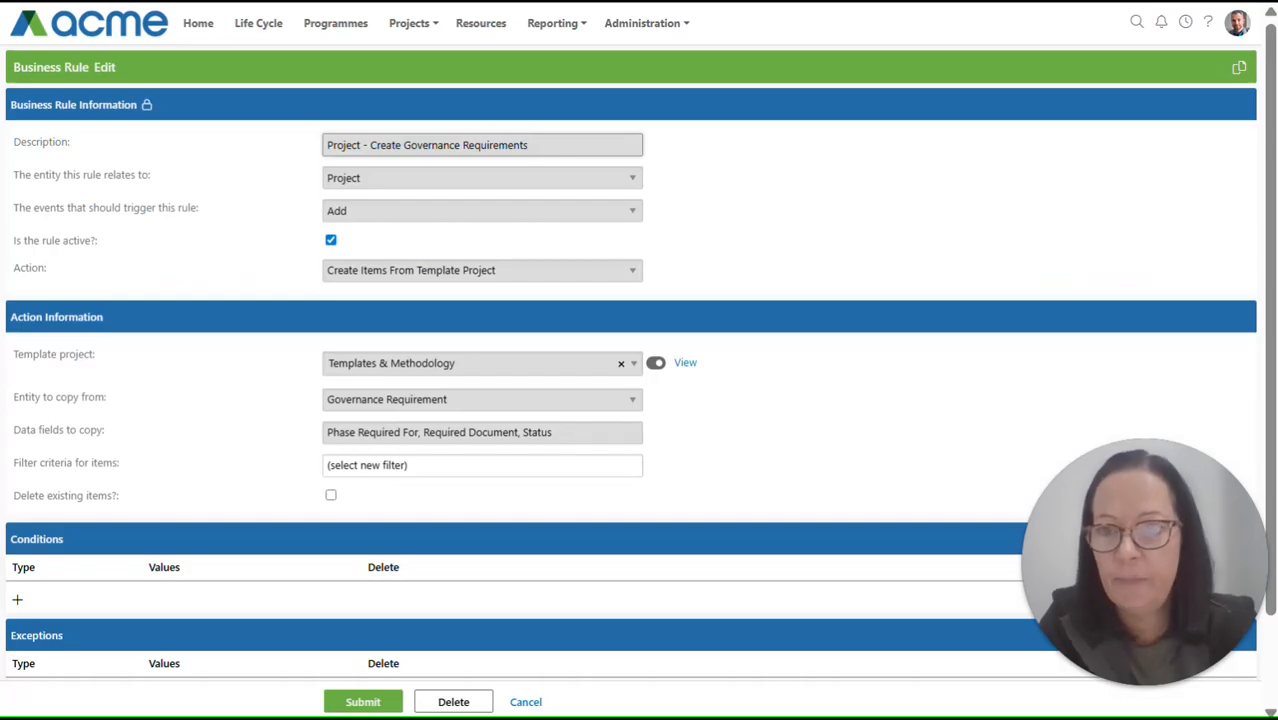
click(219, 169)
drag(14, 147, 108, 148)
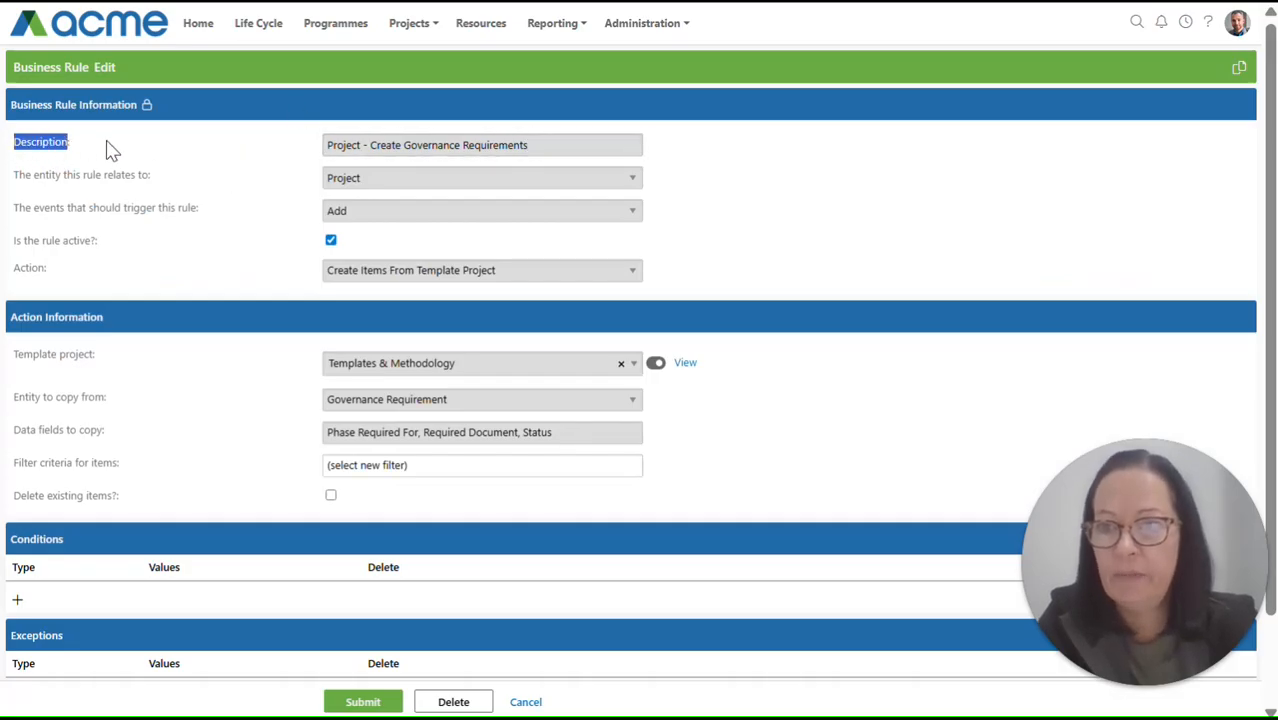
drag(363, 145, 548, 147)
click(252, 199)
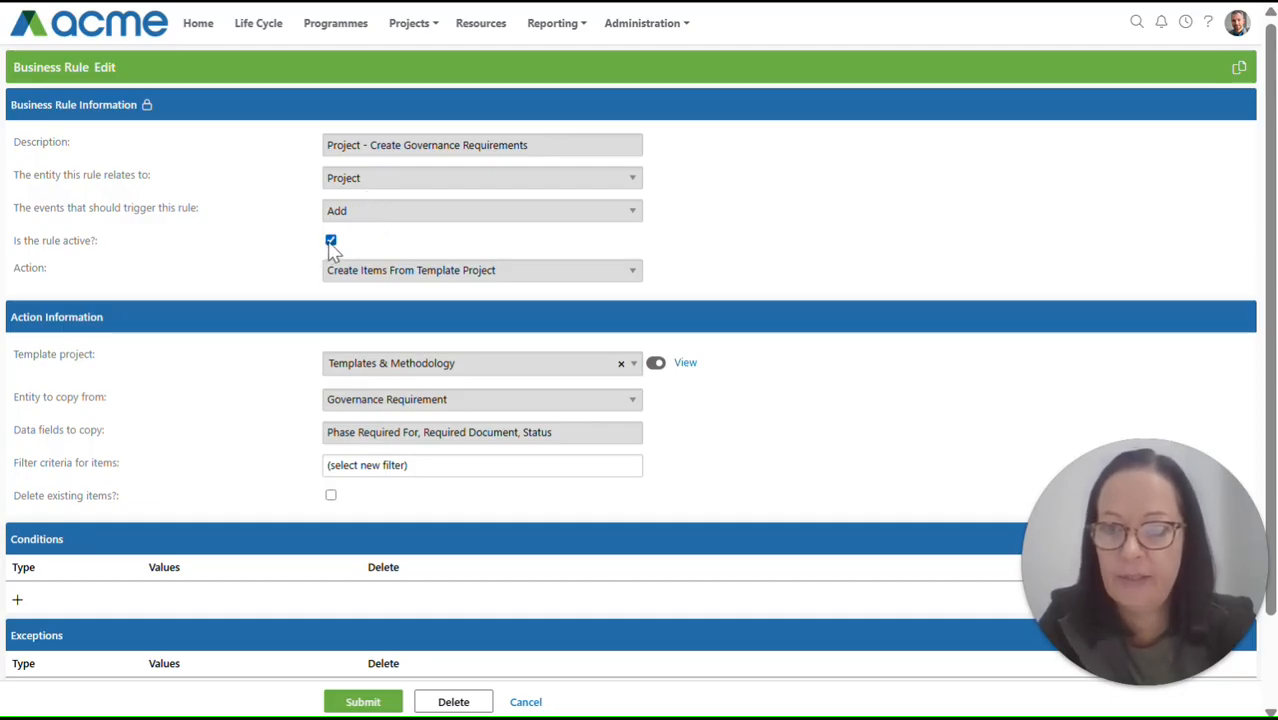
click(367, 275)
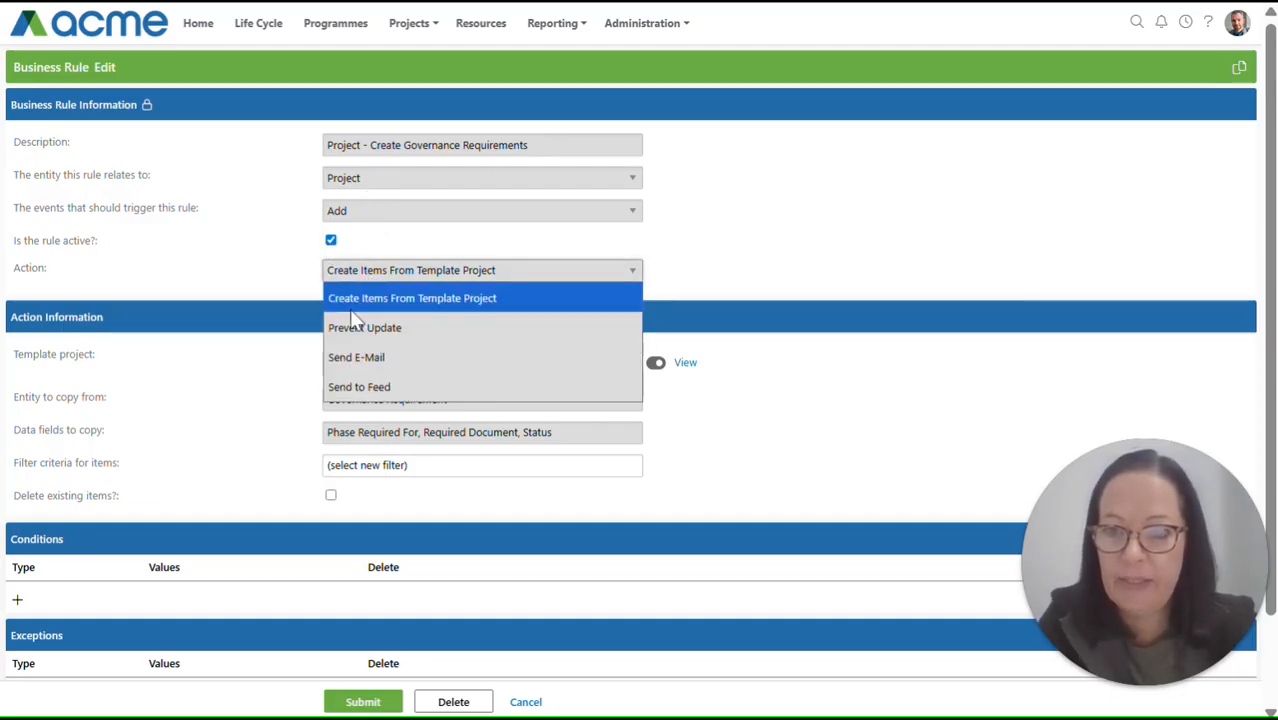
click(240, 266)
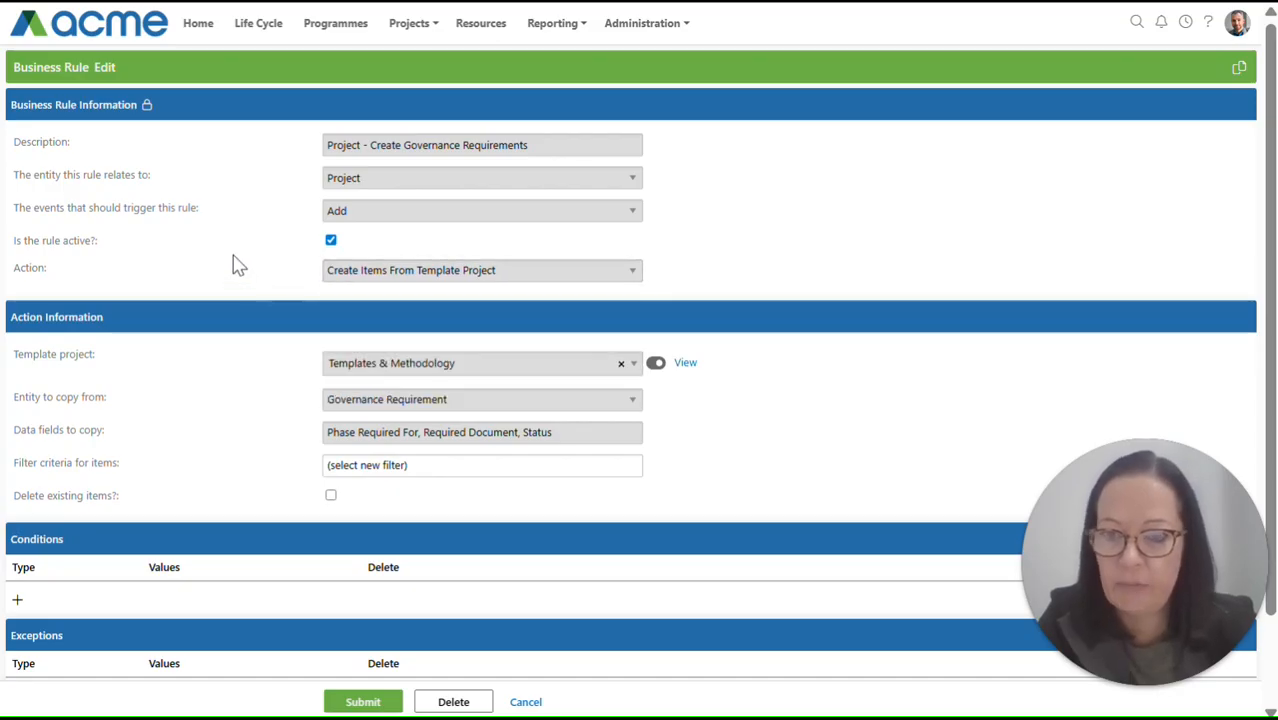
Examine the rule's template project and the entities available to copy from, keeping the current selection
drag(14, 358, 120, 365)
drag(37, 362, 177, 377)
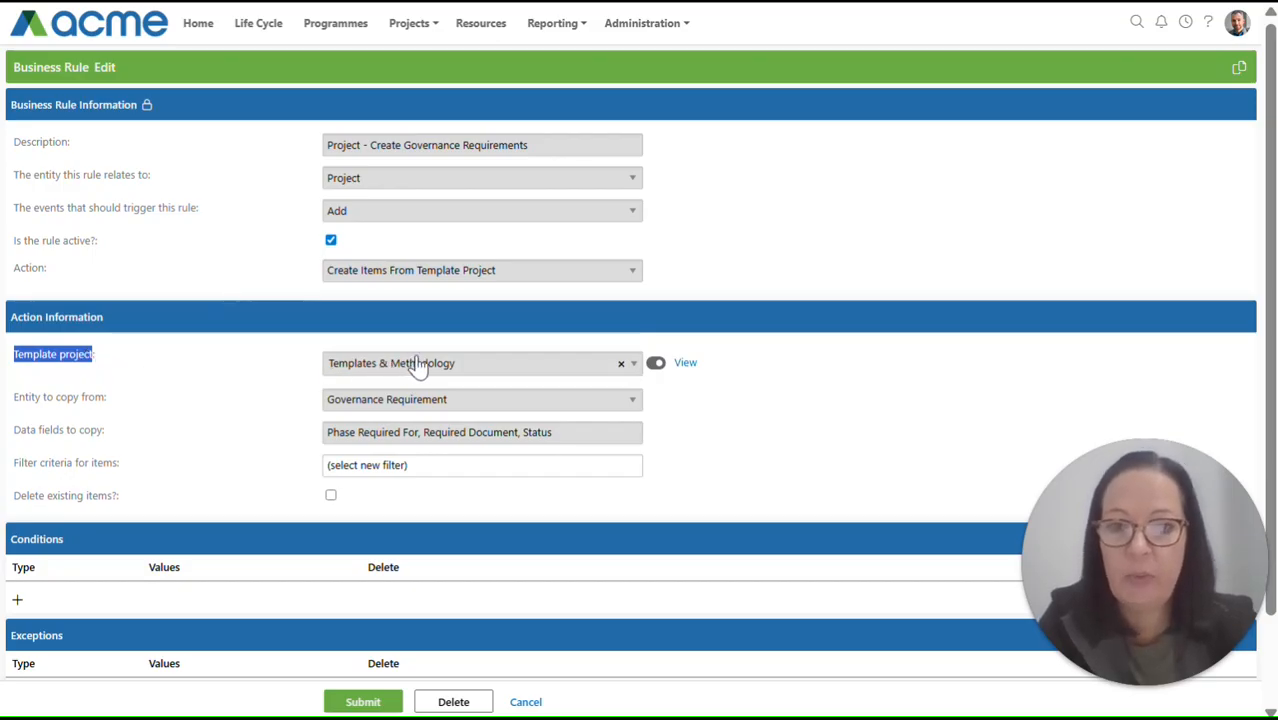
click(13, 408)
drag(13, 408, 133, 411)
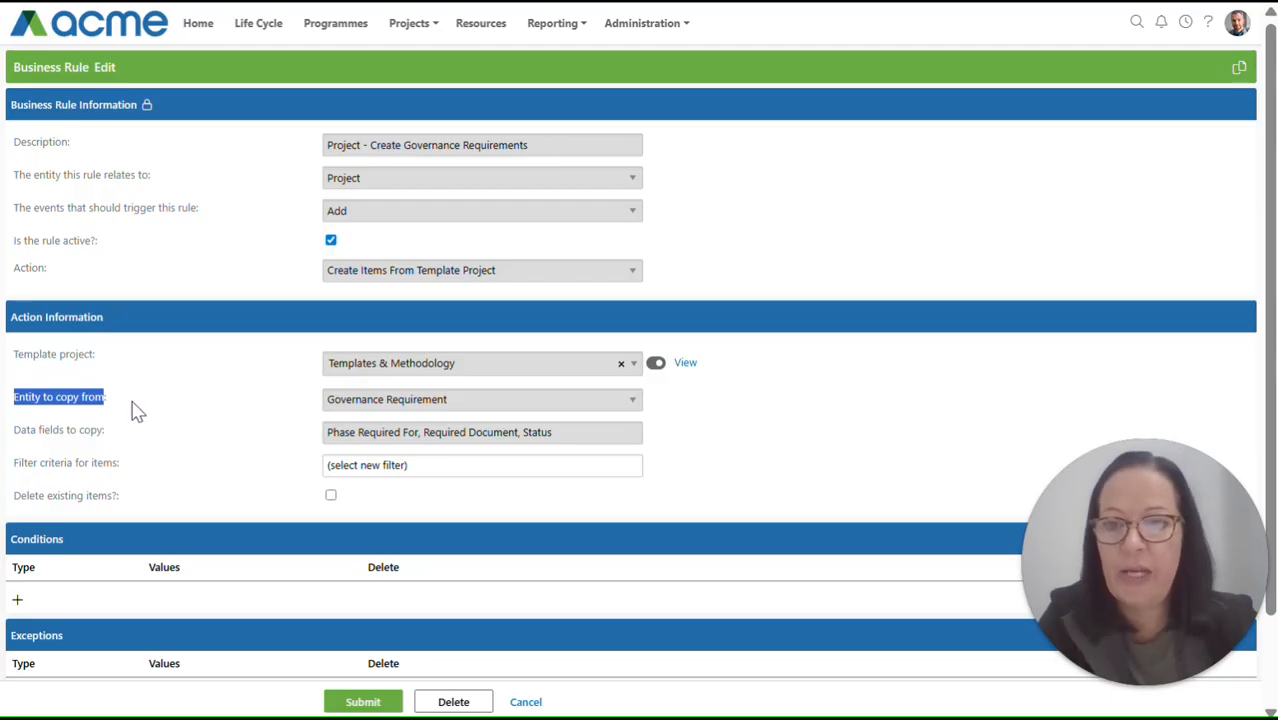
click(338, 406)
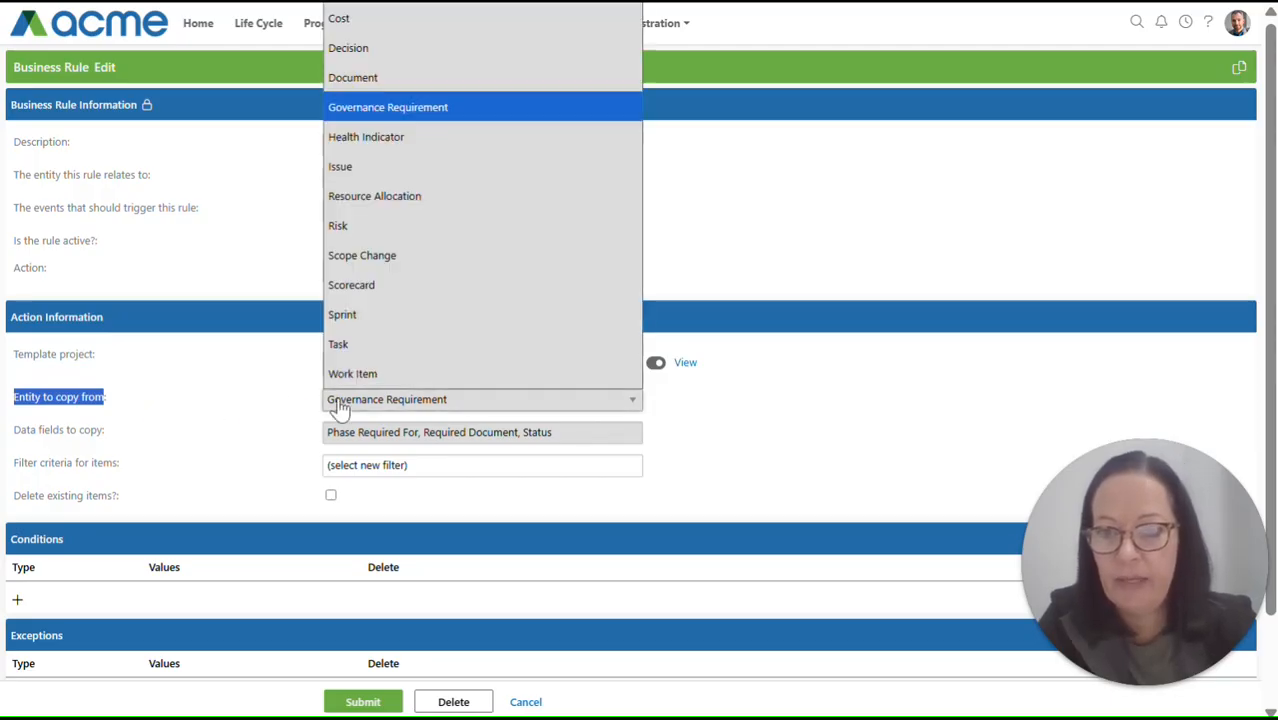
click(338, 406)
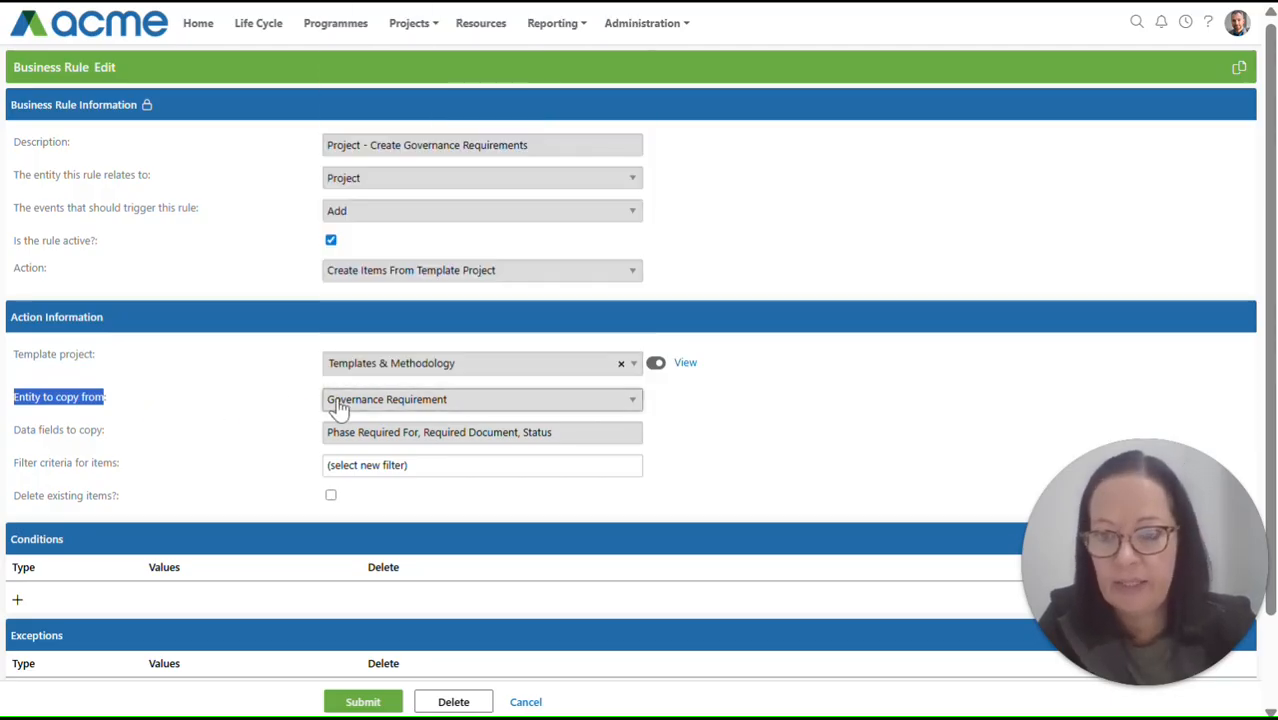
Examine which data fields the governance requirements rule copies, then close the field selection
drag(14, 430, 203, 430)
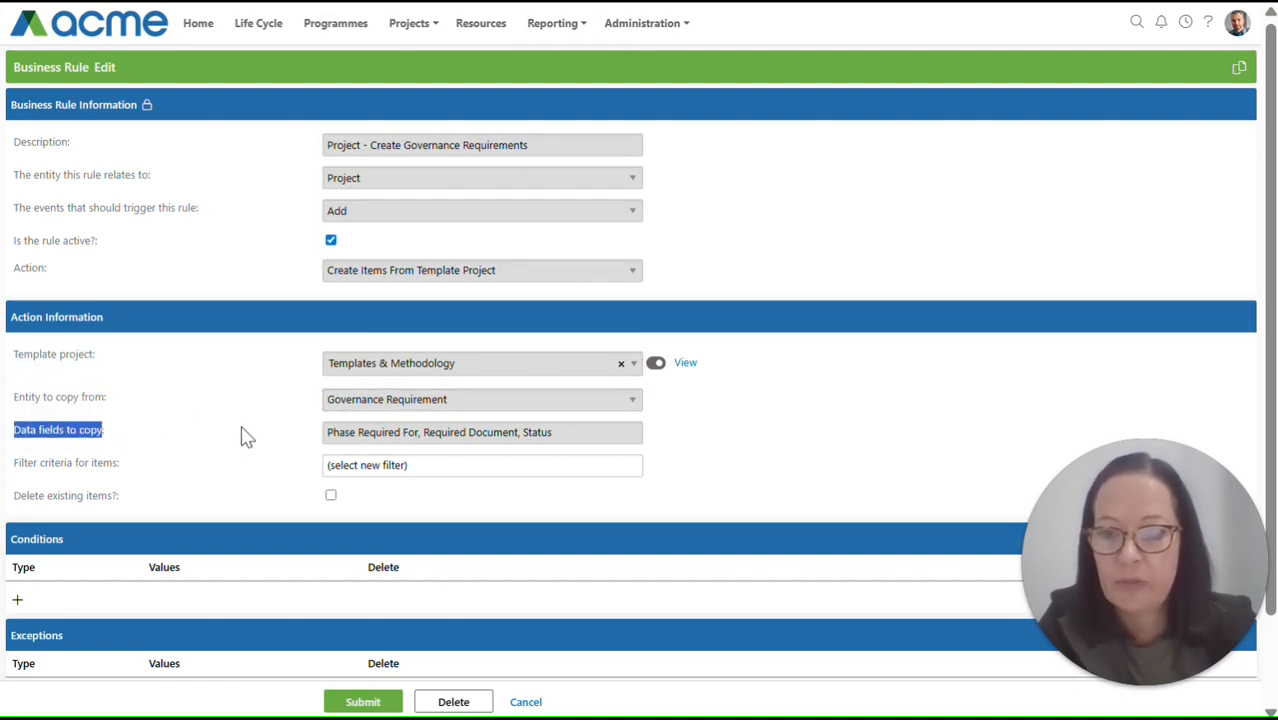
click(148, 441)
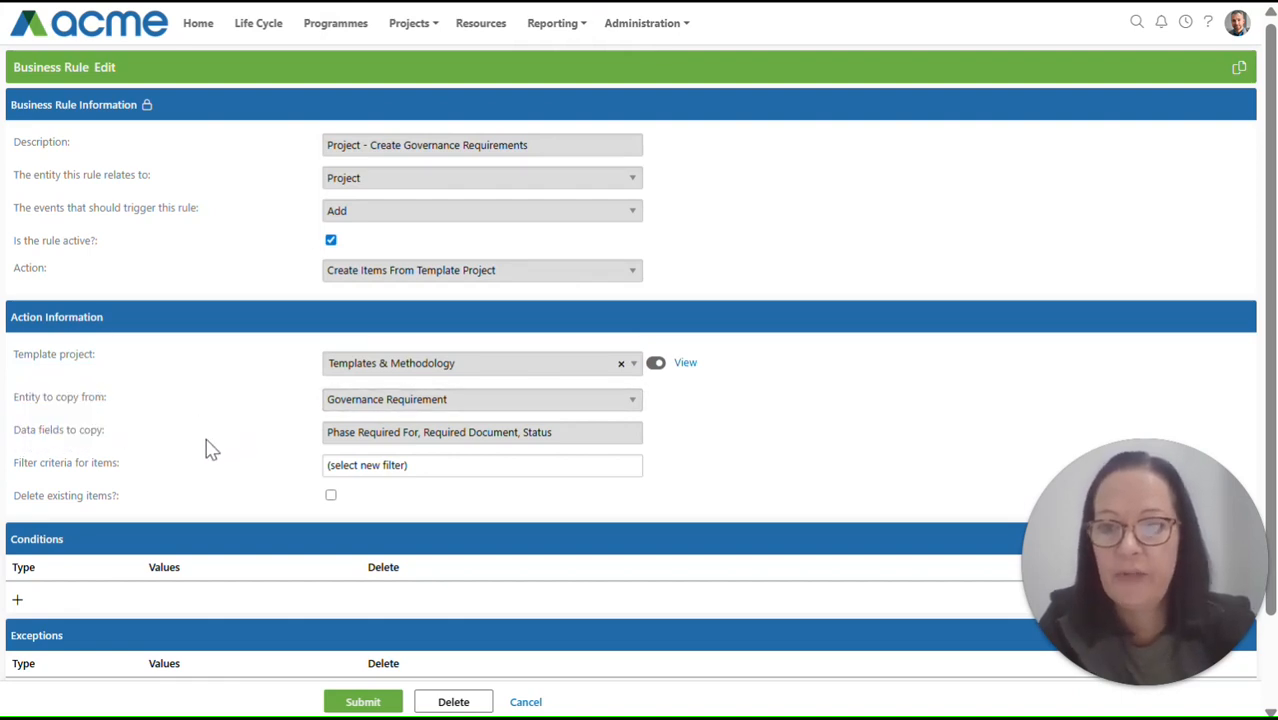
click(365, 438)
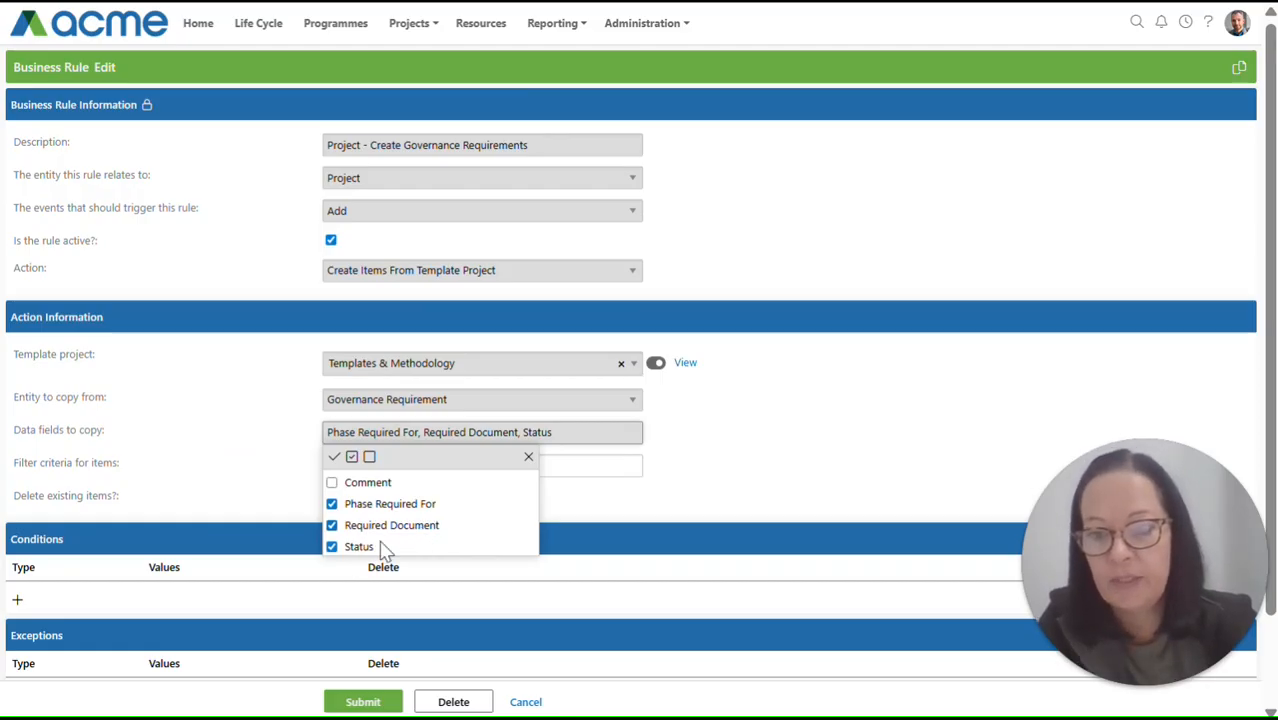
click(334, 456)
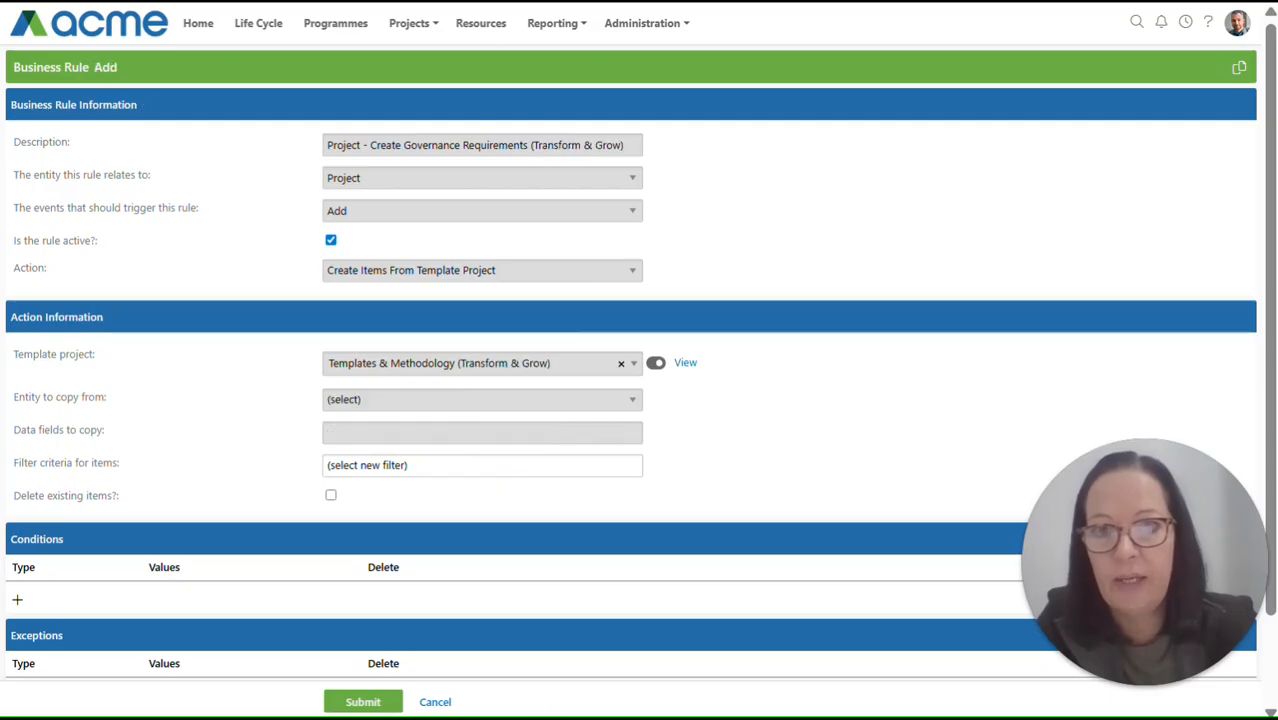
Open the Business Rules list in a separate browser tab to check the existing rules, then return to the new rule
click(680, 26)
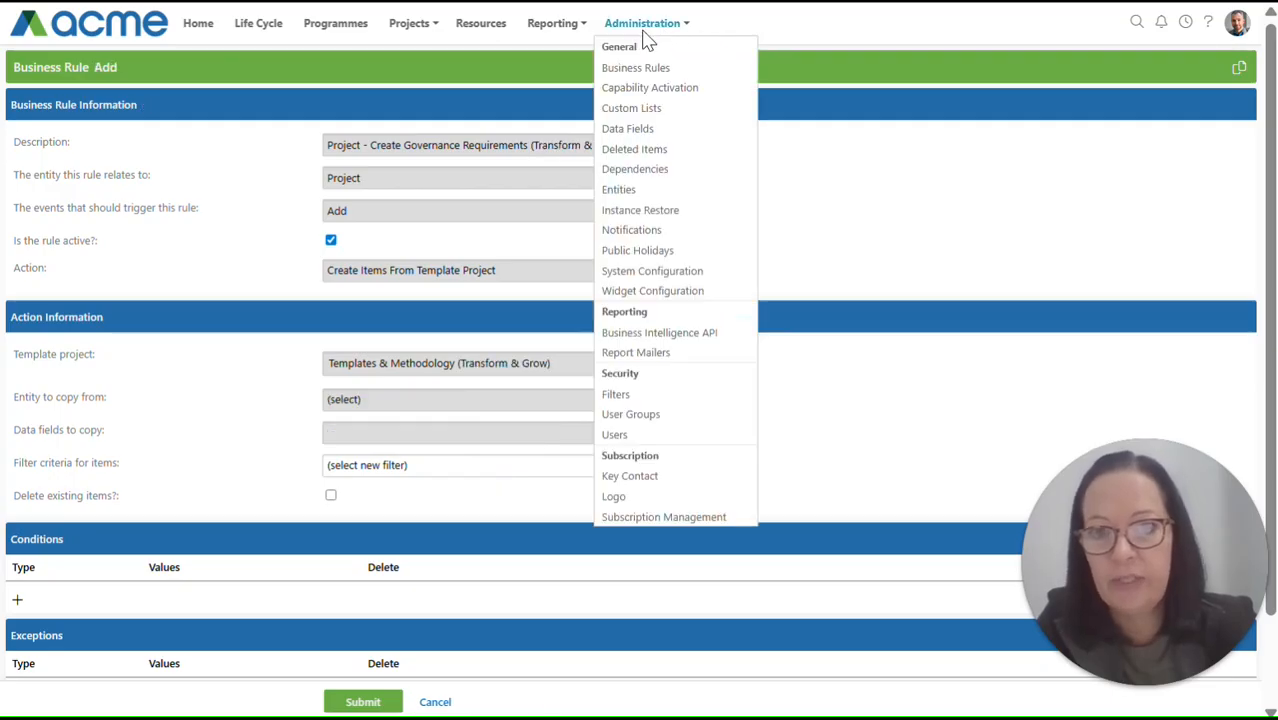
right_click(613, 70)
click(757, 101)
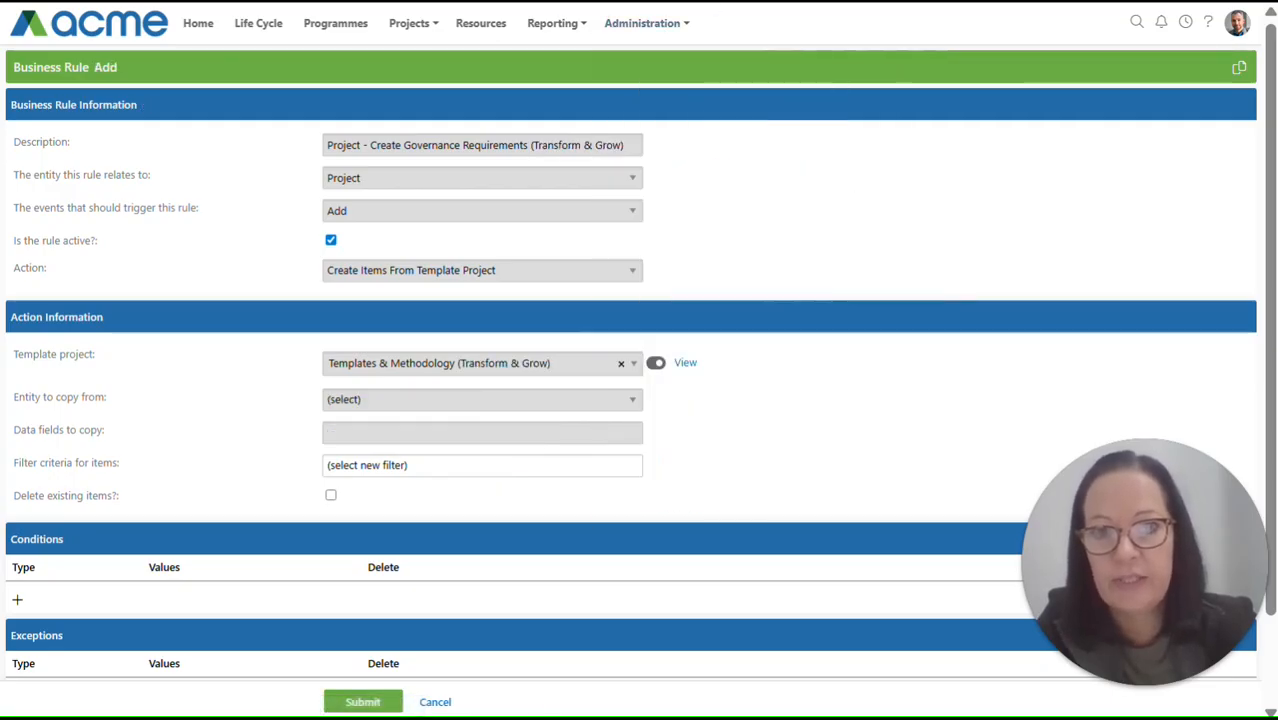
key(ctrl+Tab)
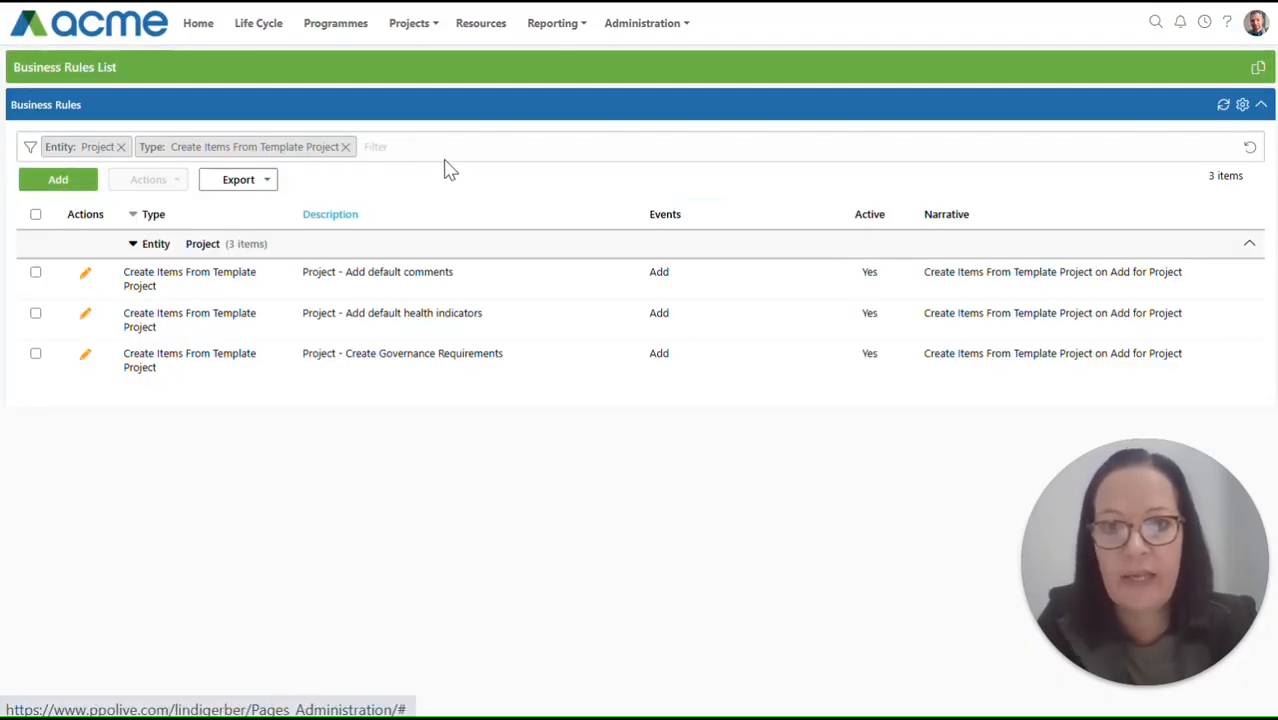
key(ctrl+shift+Tab)
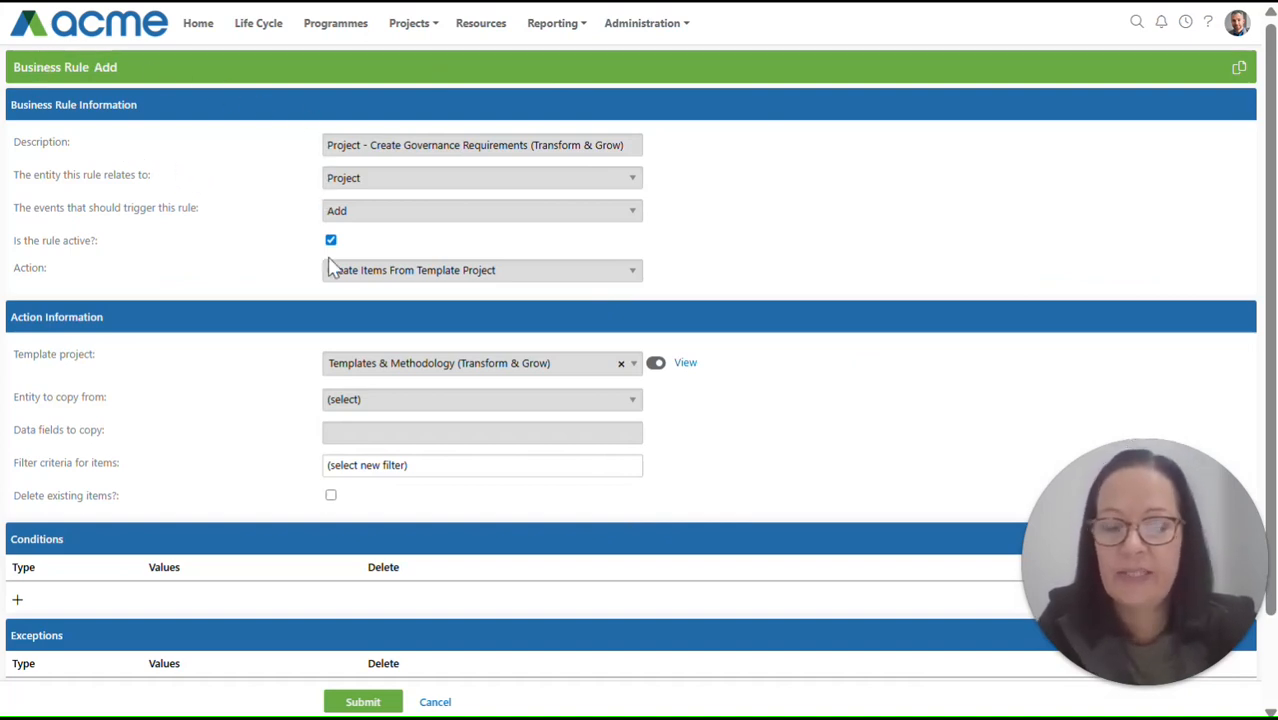
Set the new rule to copy from the Governance Requirement entity, including the Phase Required For, Required Document and Status fields
drag(531, 144, 640, 145)
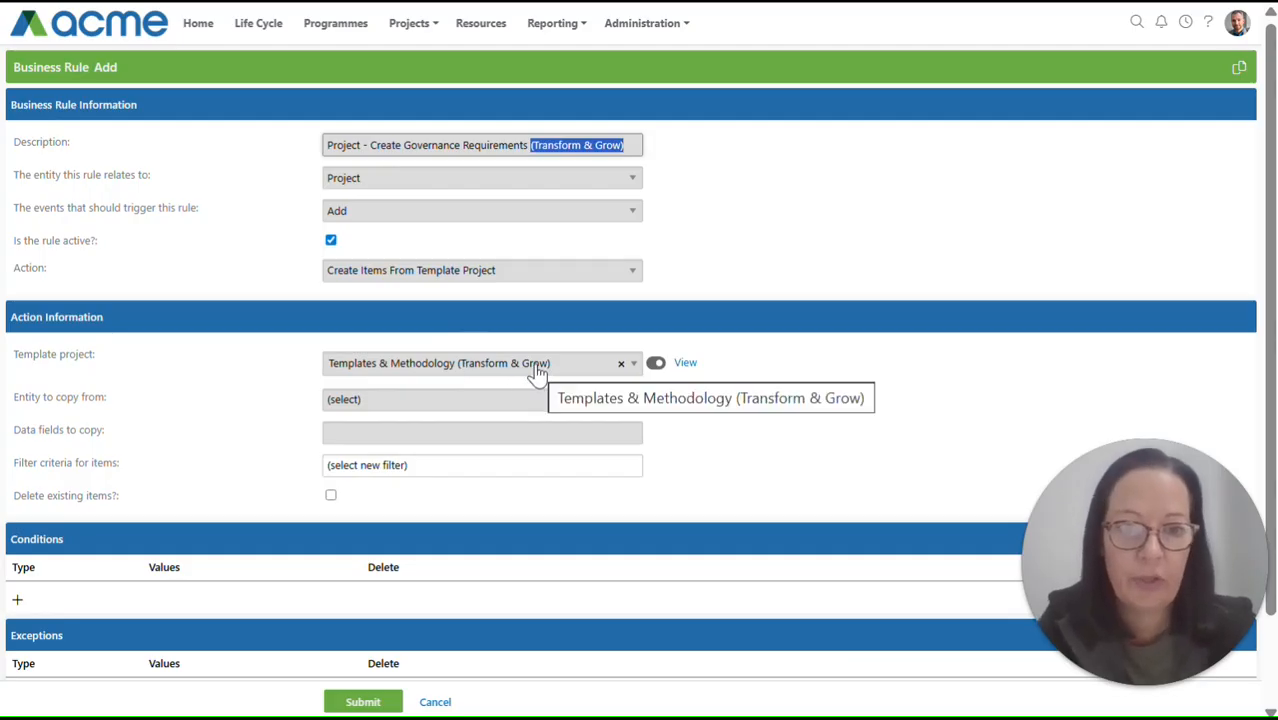
click(343, 402)
click(386, 110)
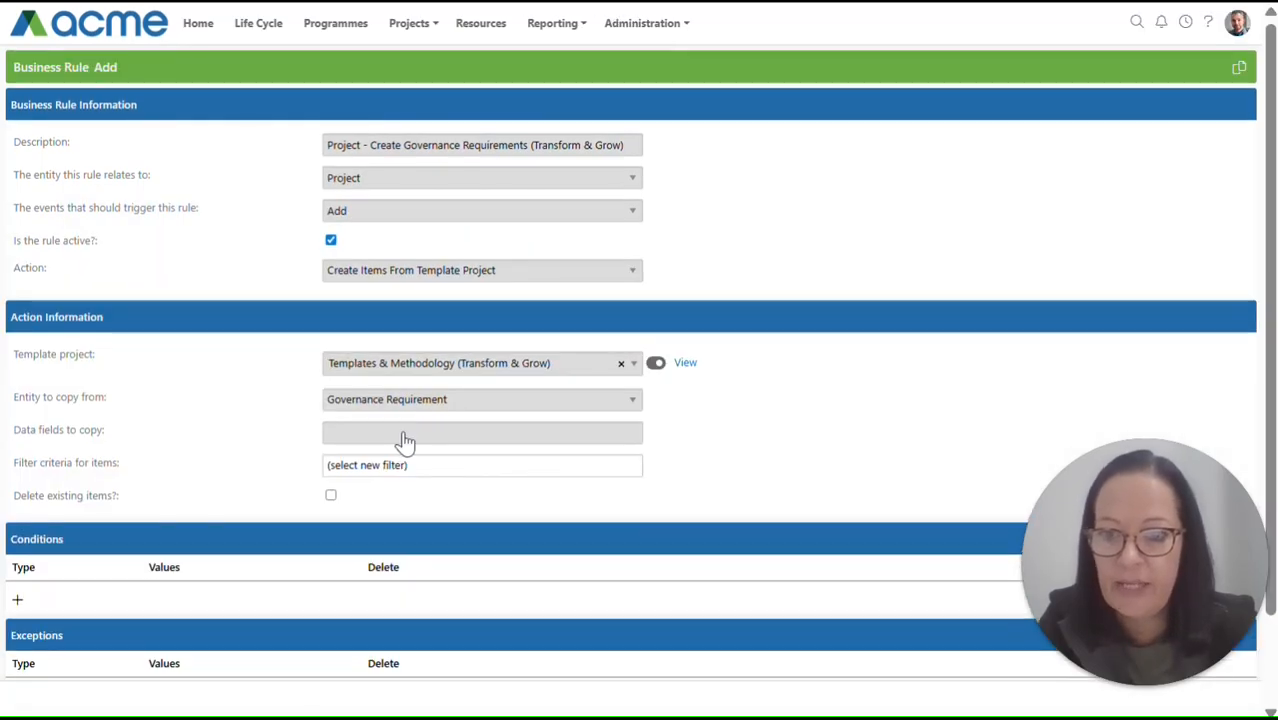
click(404, 436)
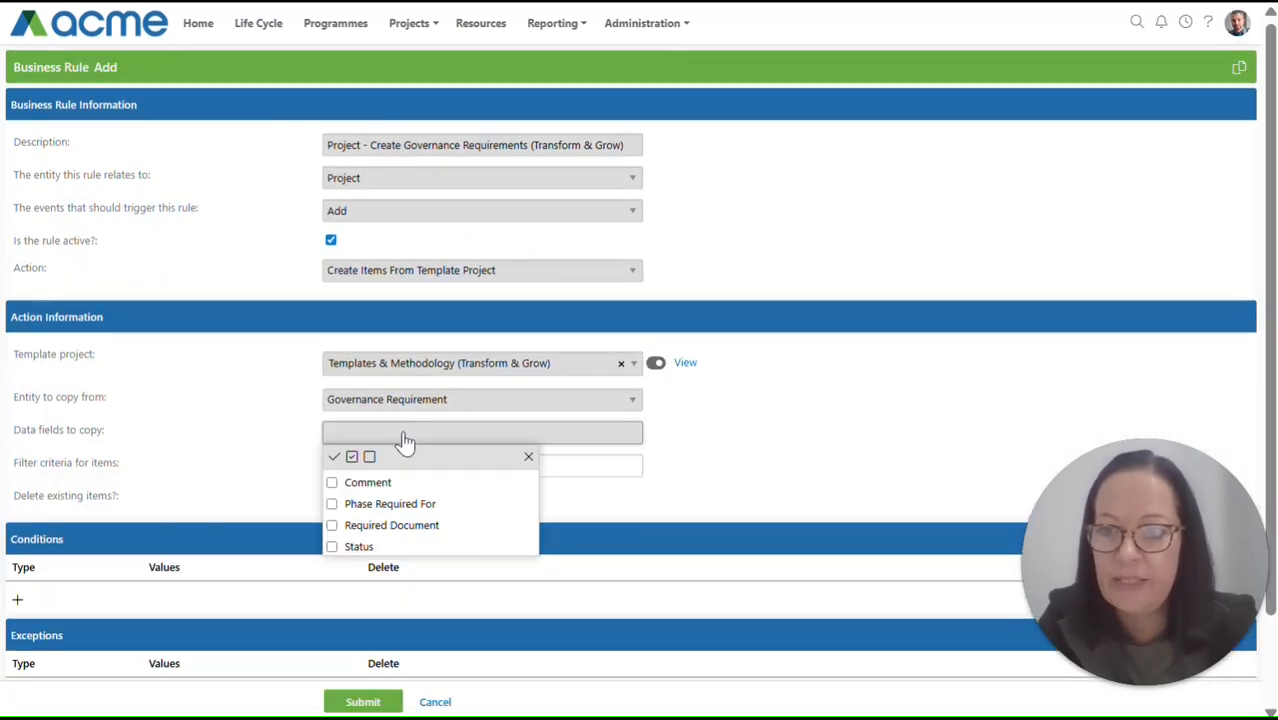
click(340, 508)
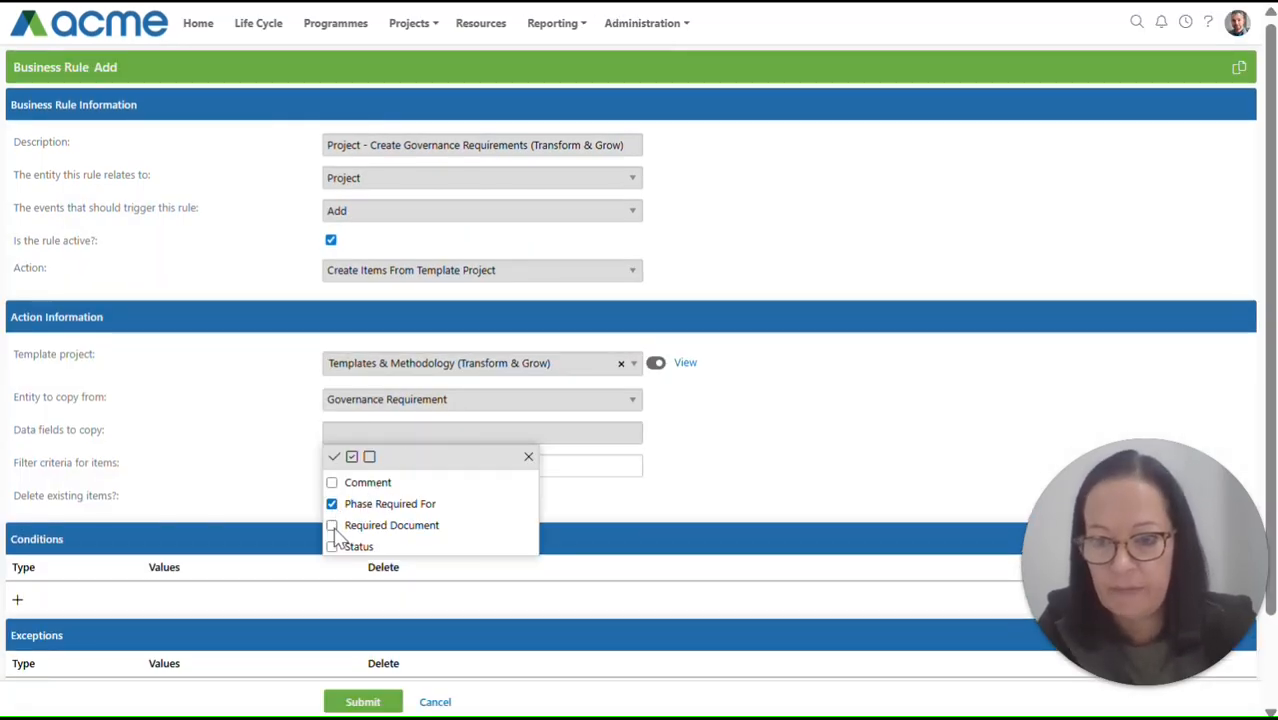
click(333, 527)
click(332, 547)
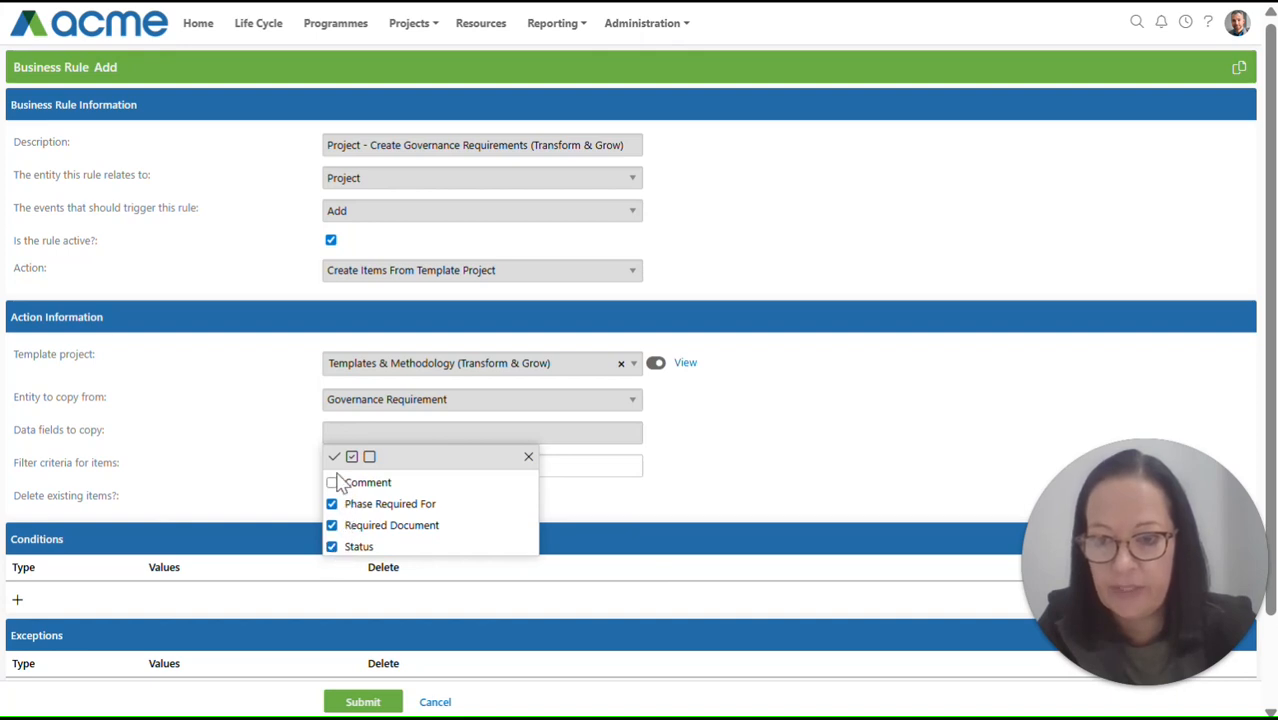
click(163, 474)
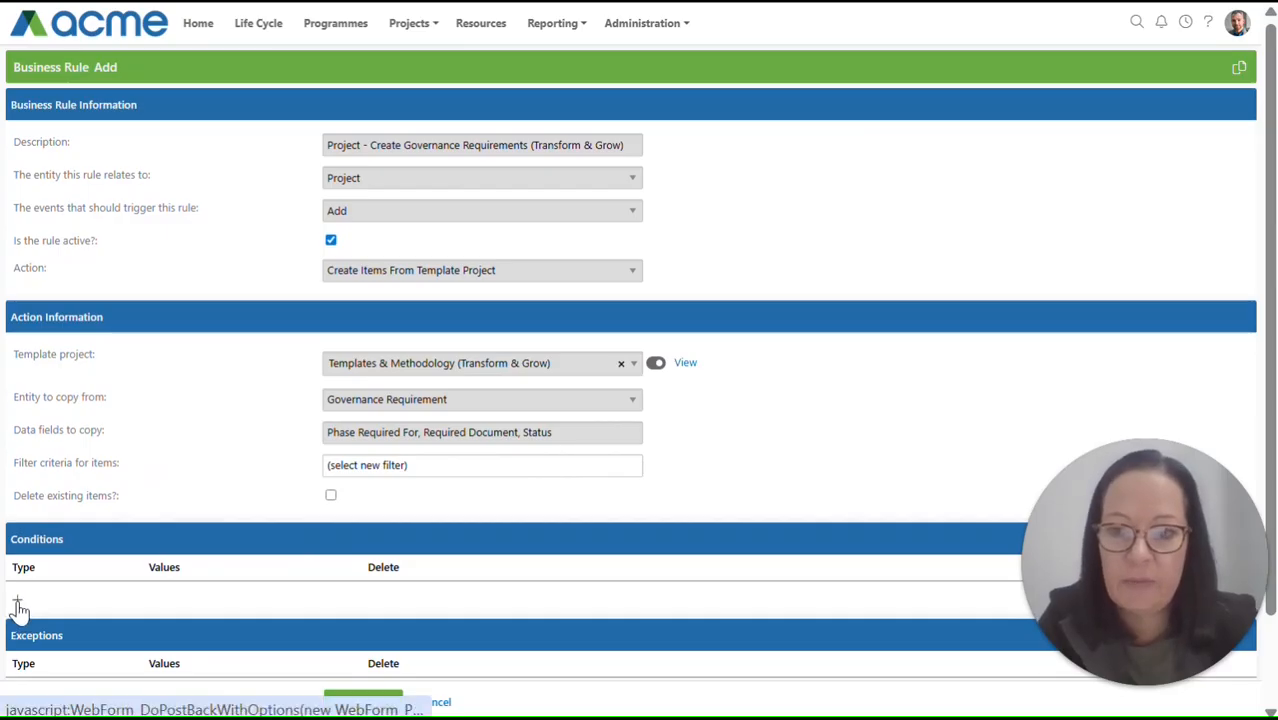
Add a New values condition to the rule and start a new filter for it named "Portfolio = Transform & Grow"
click(18, 604)
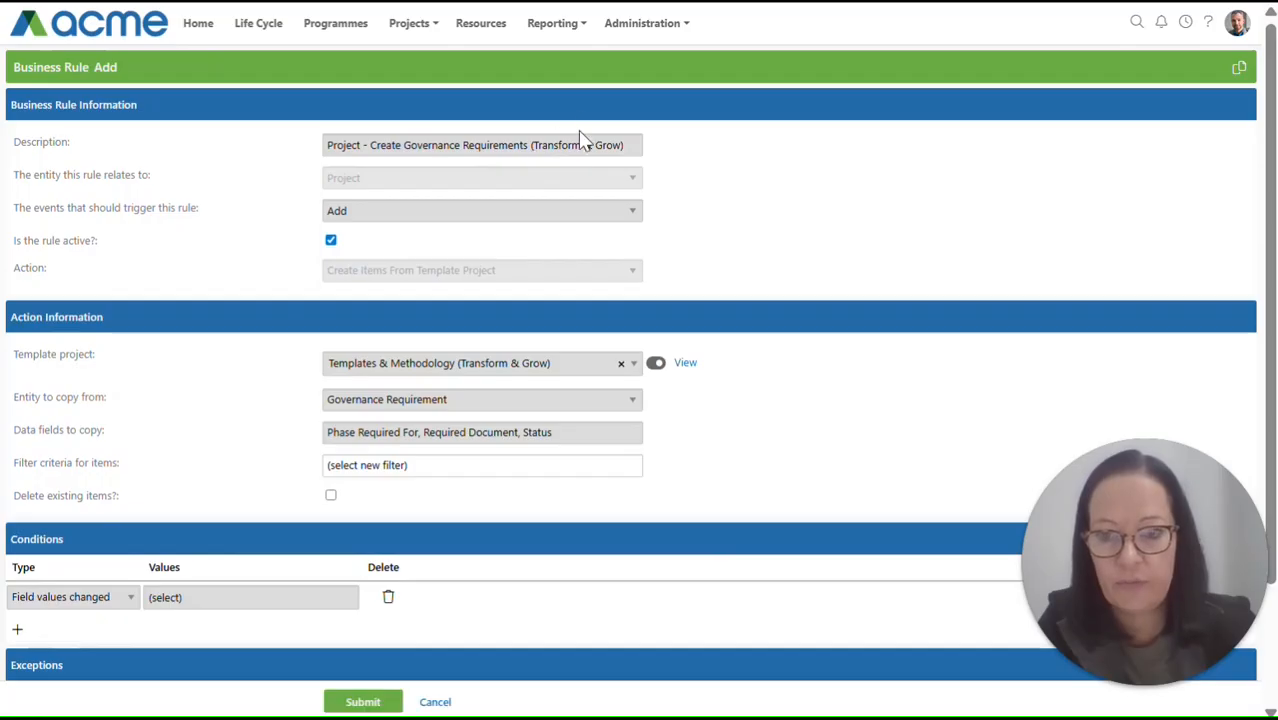
scroll(78, 412, down, 2)
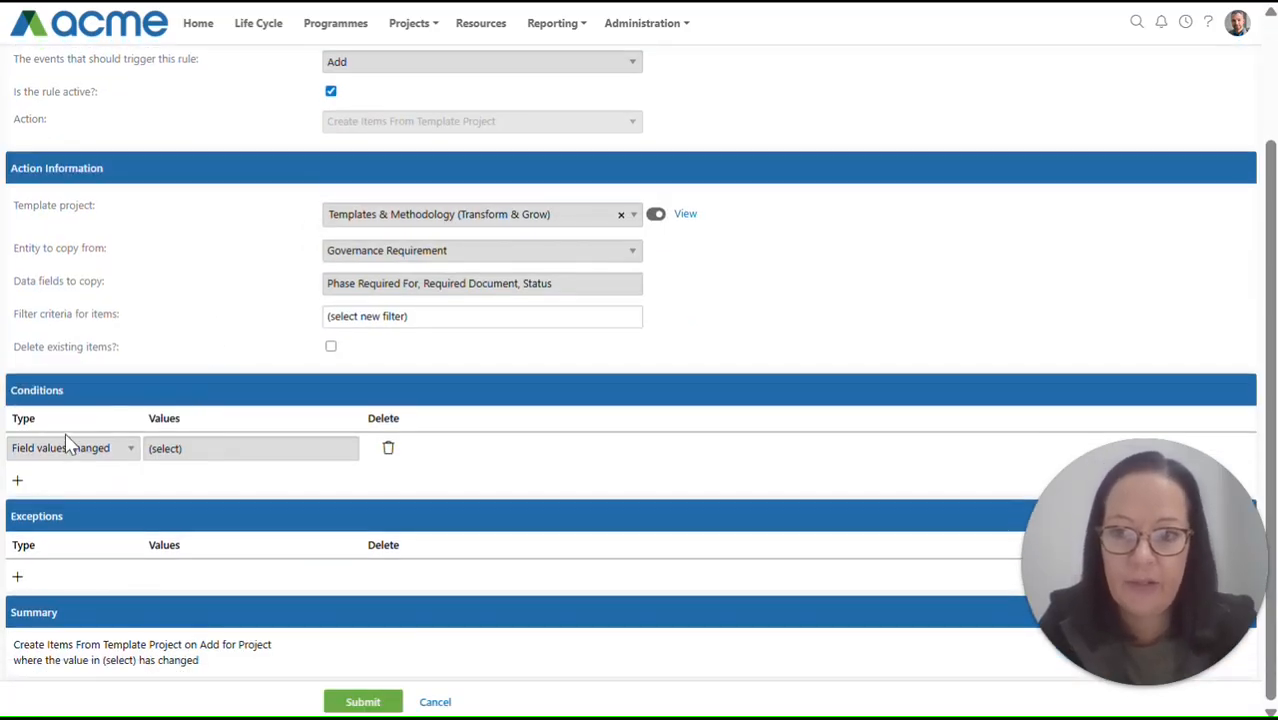
click(65, 447)
click(64, 510)
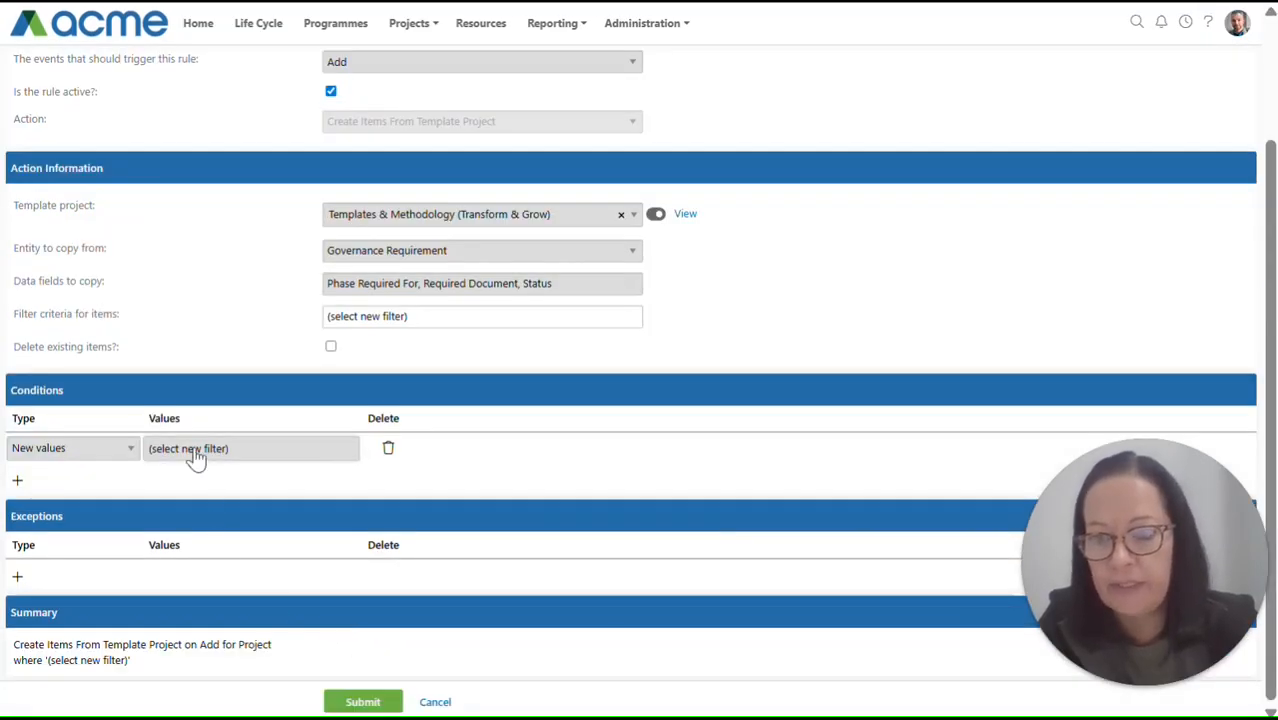
click(193, 451)
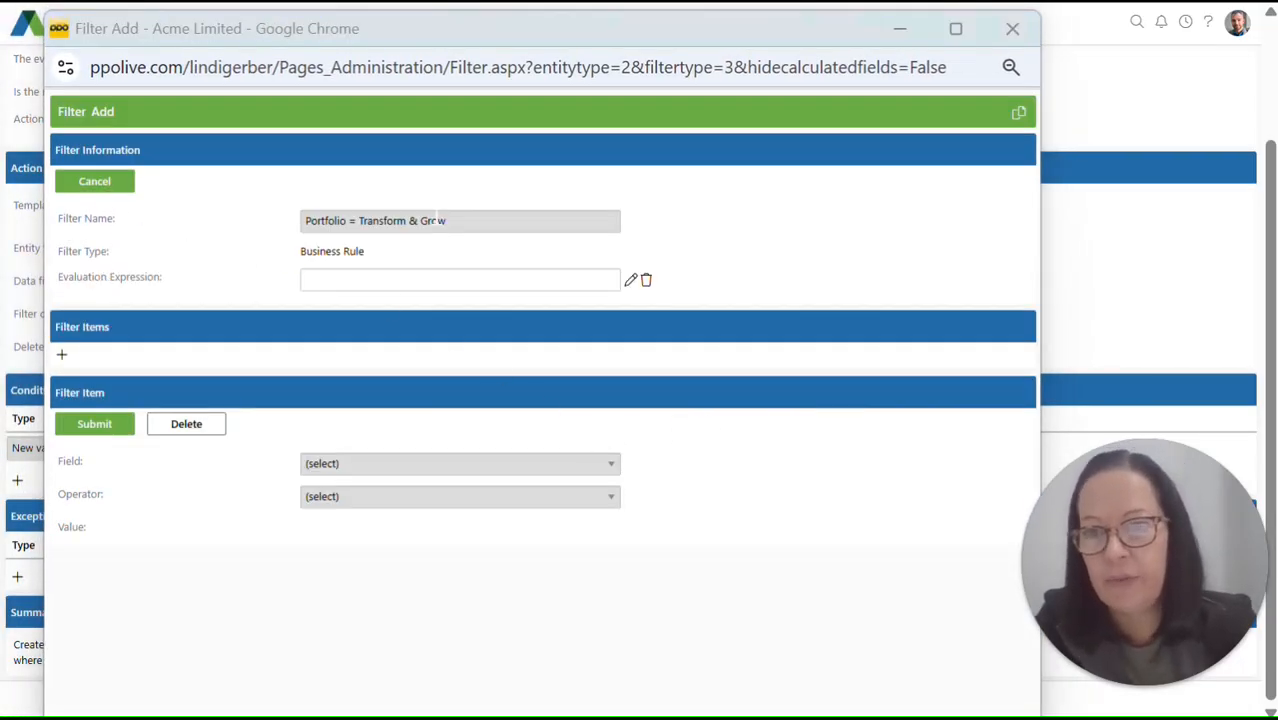
Define the filter item as Portfolio / Type Equals Transform & Grow, and save the filter and the business rule
click(345, 465)
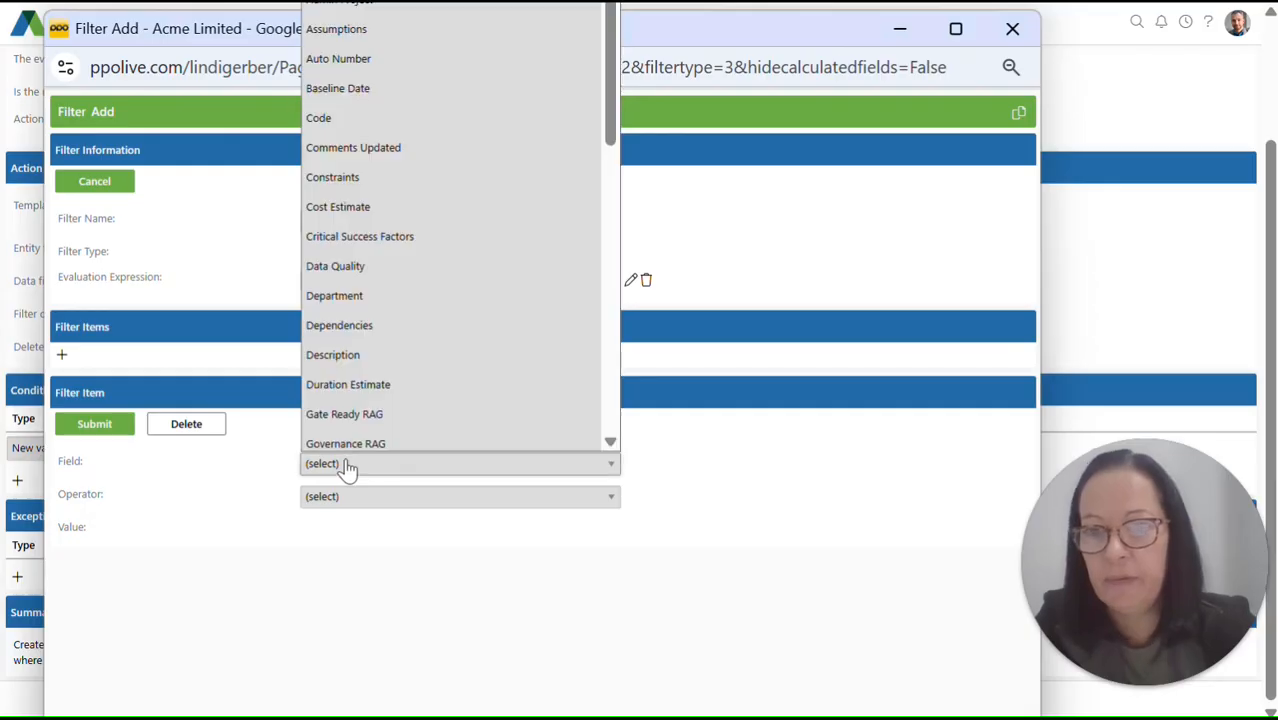
scroll(399, 390, down, 5)
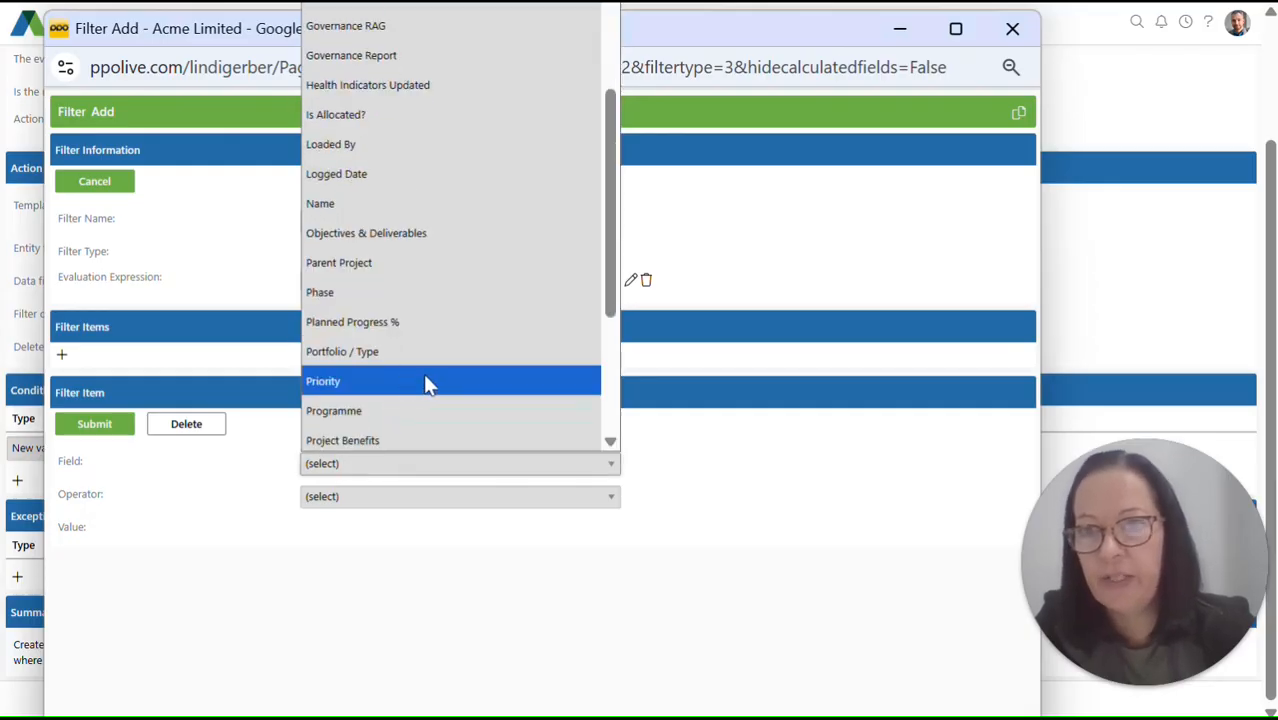
click(416, 358)
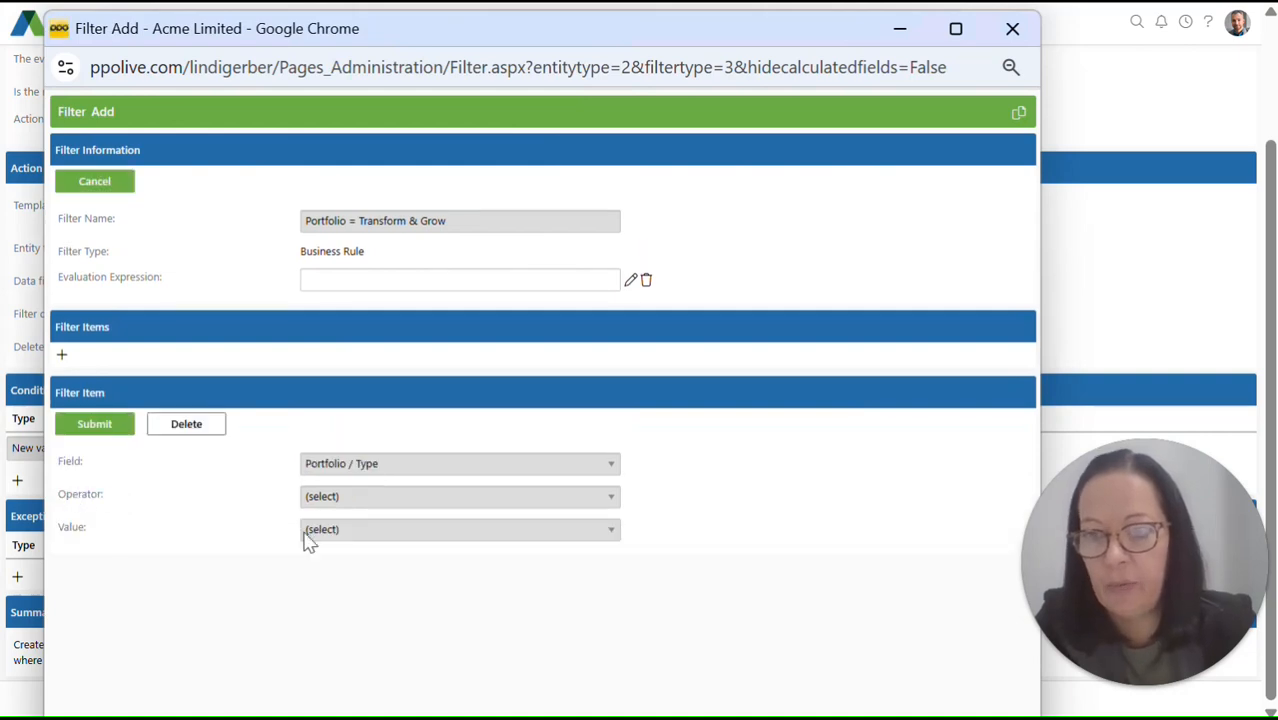
click(364, 497)
click(350, 552)
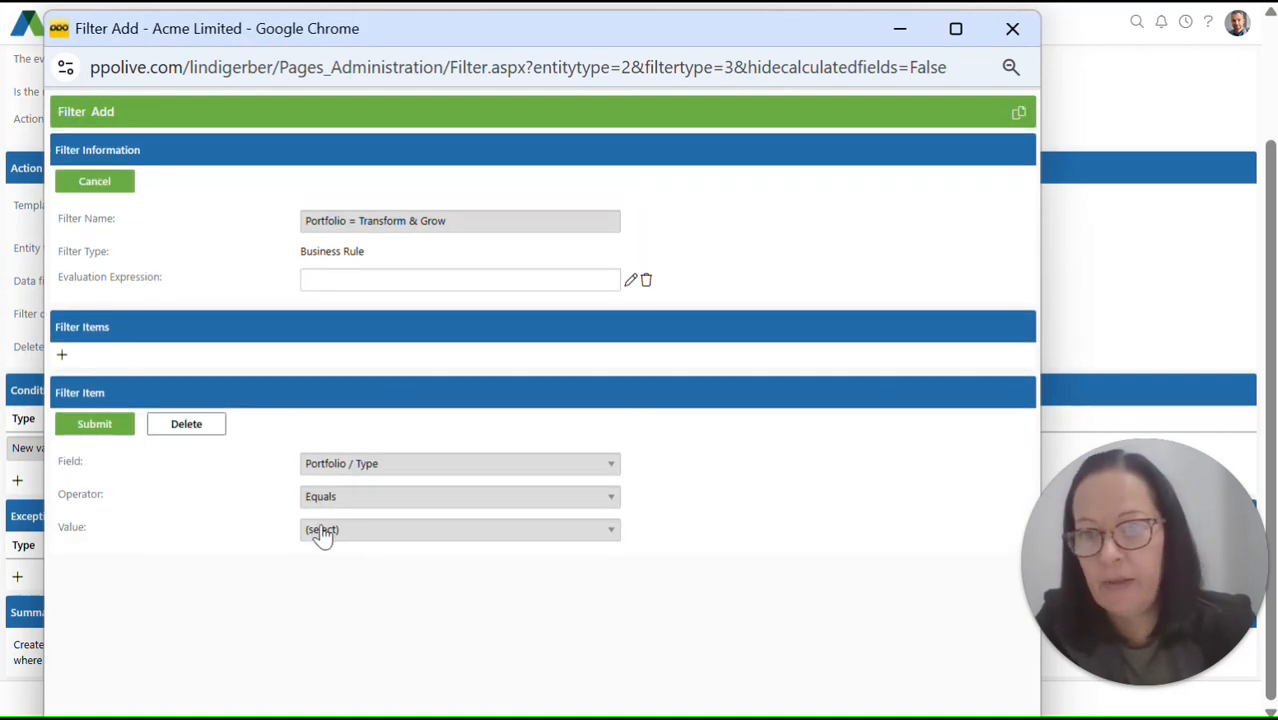
click(322, 537)
click(331, 650)
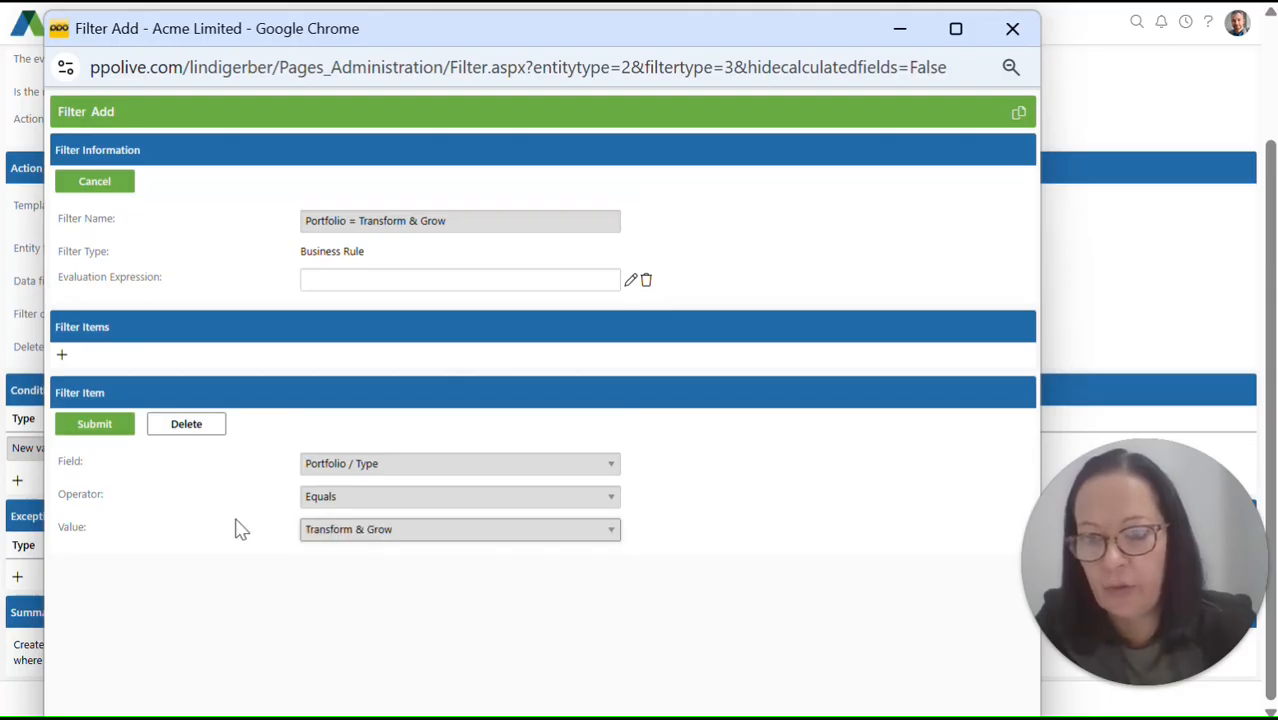
click(95, 426)
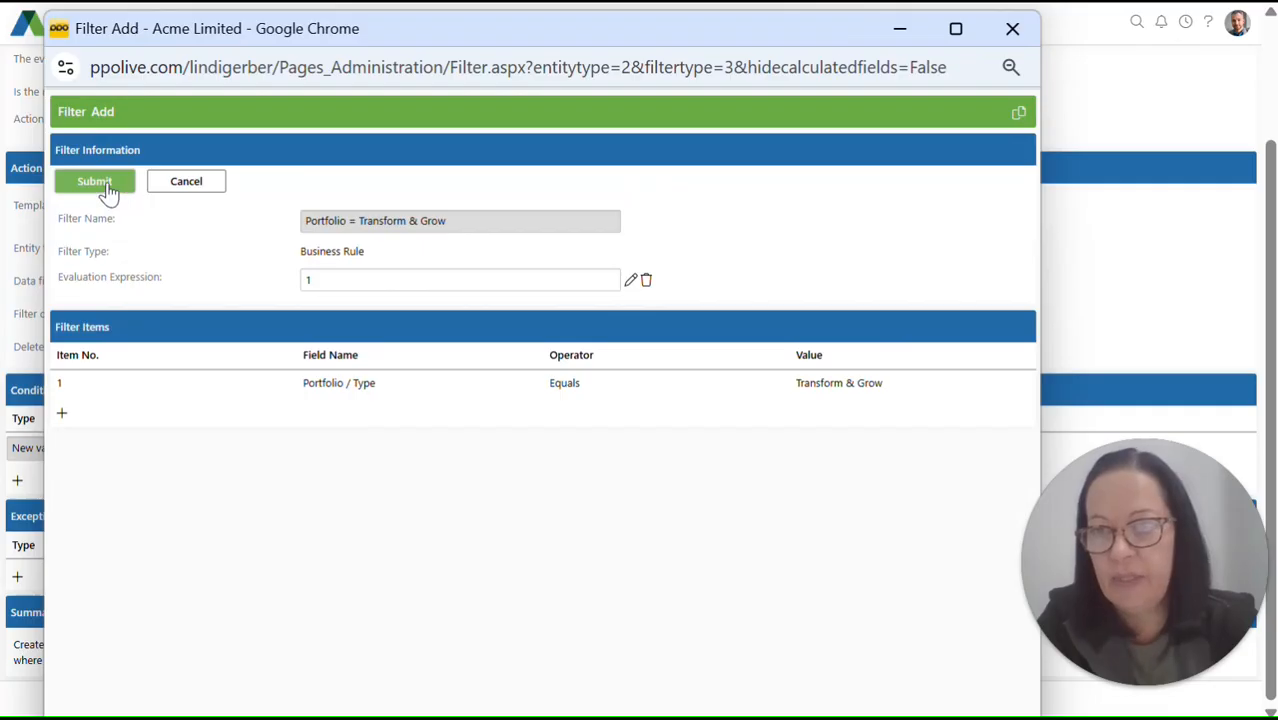
click(104, 186)
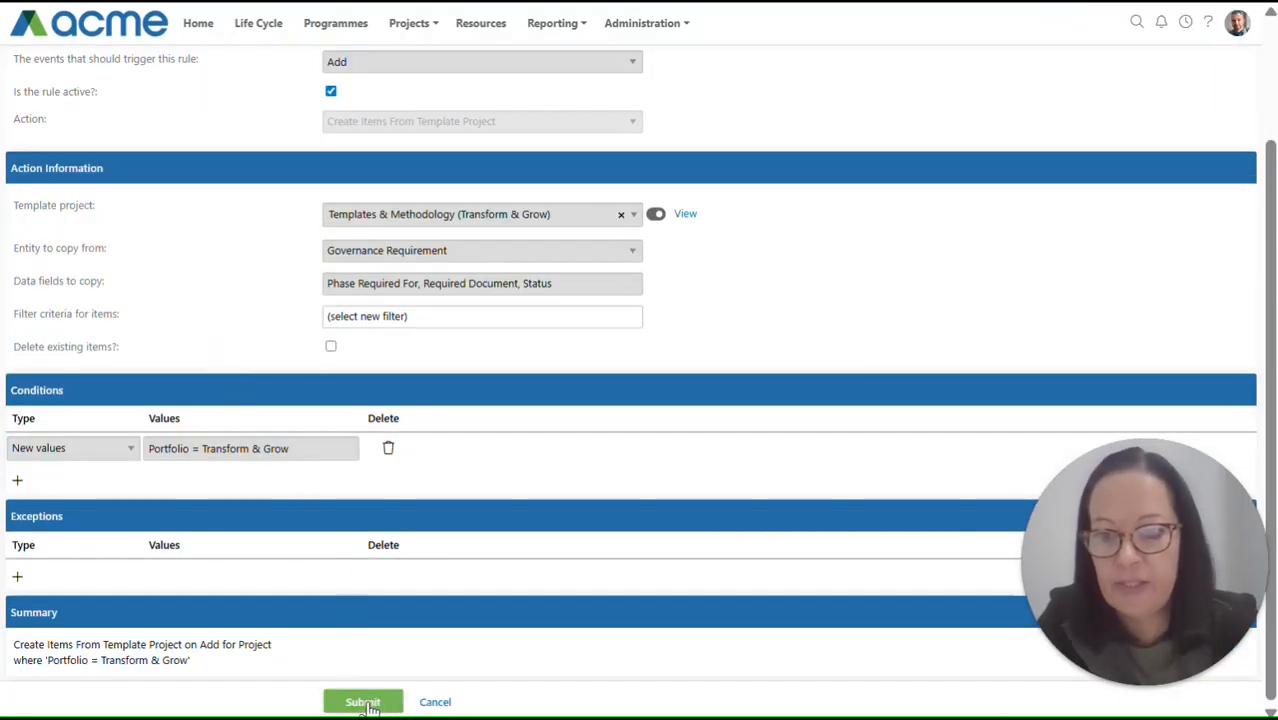
click(365, 703)
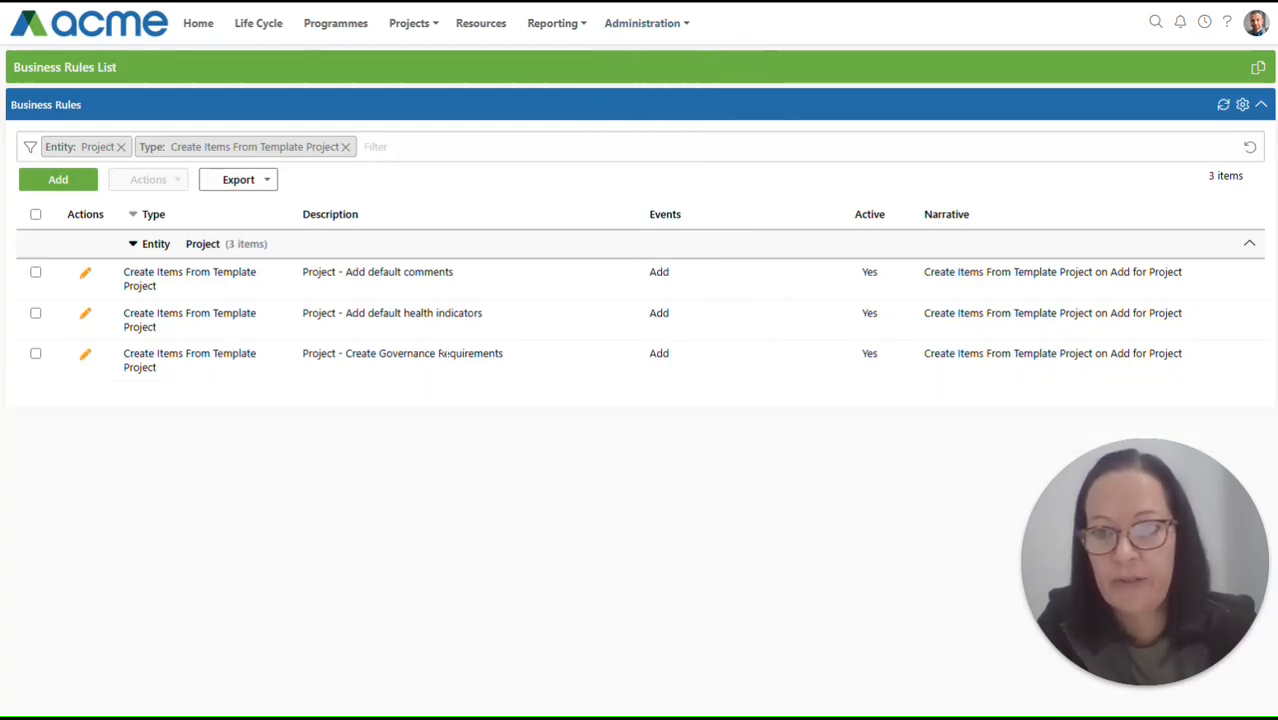
Open the existing Project - Create Governance Requirements rule for editing and add "(Regulatory)" to the end of its description
click(86, 360)
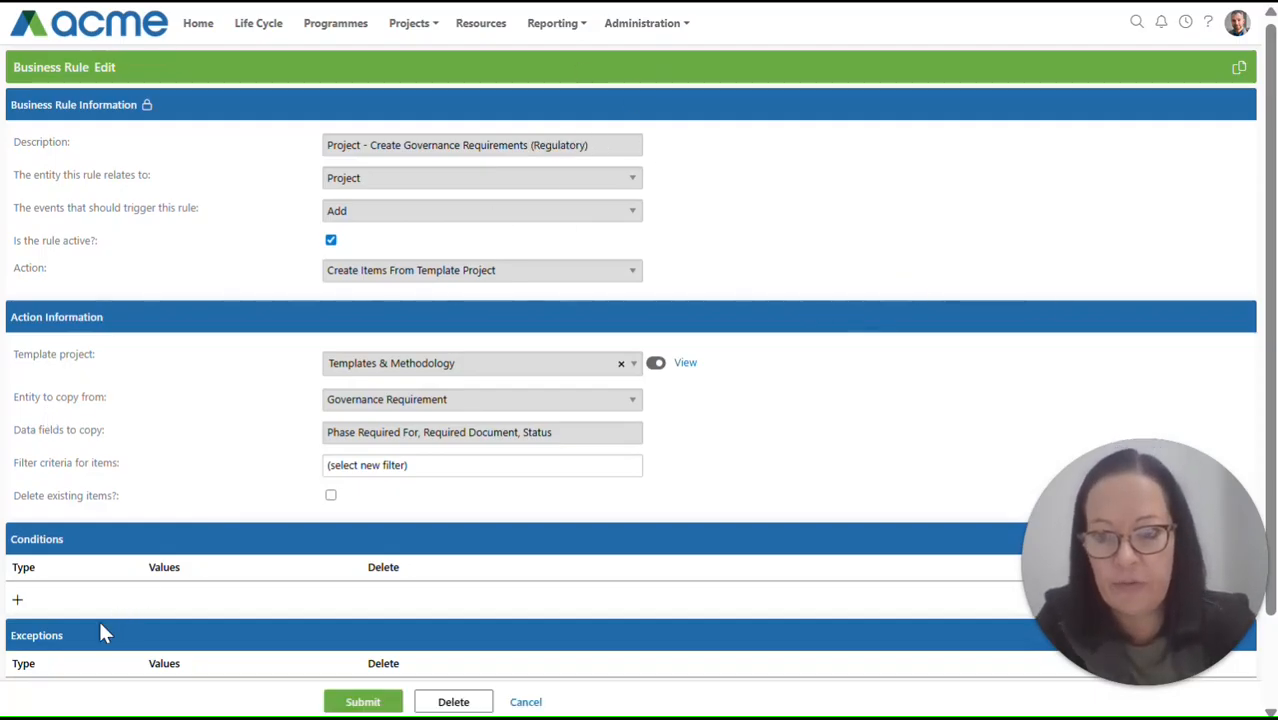
Add a New values condition to the Regulatory rule and start a new filter for it named "Portfolio = Regulatory"
click(18, 603)
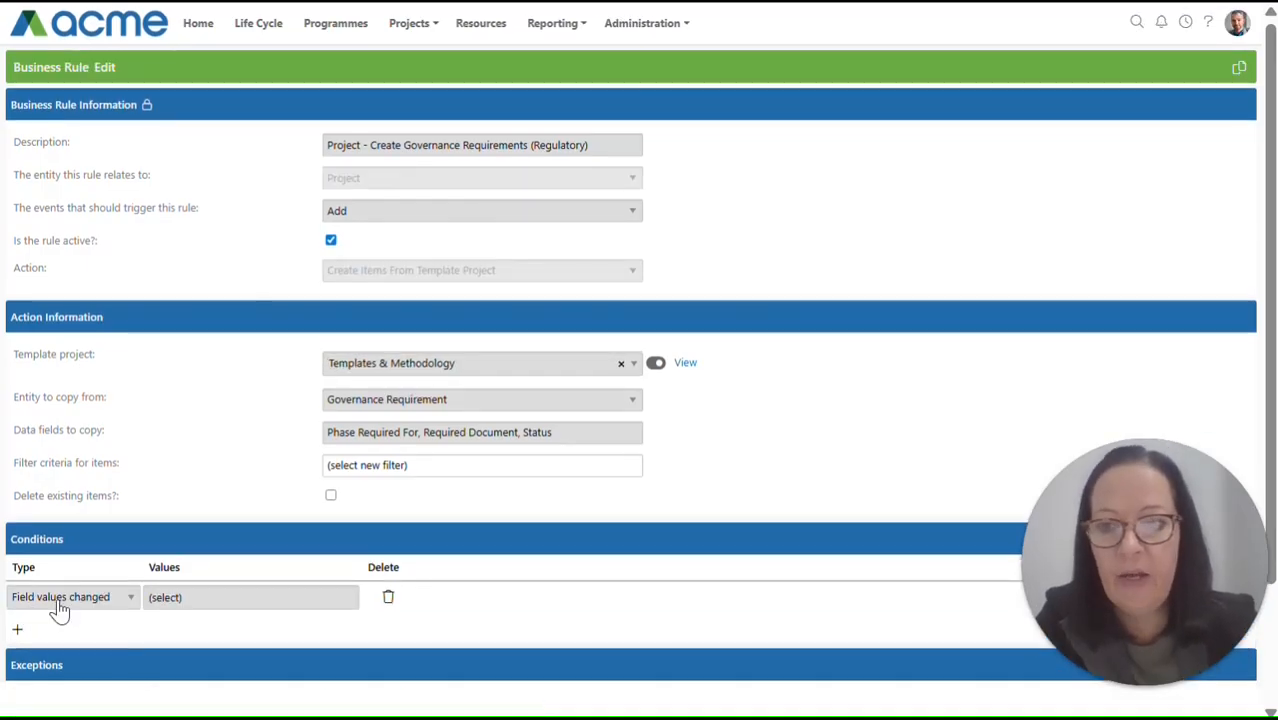
click(58, 604)
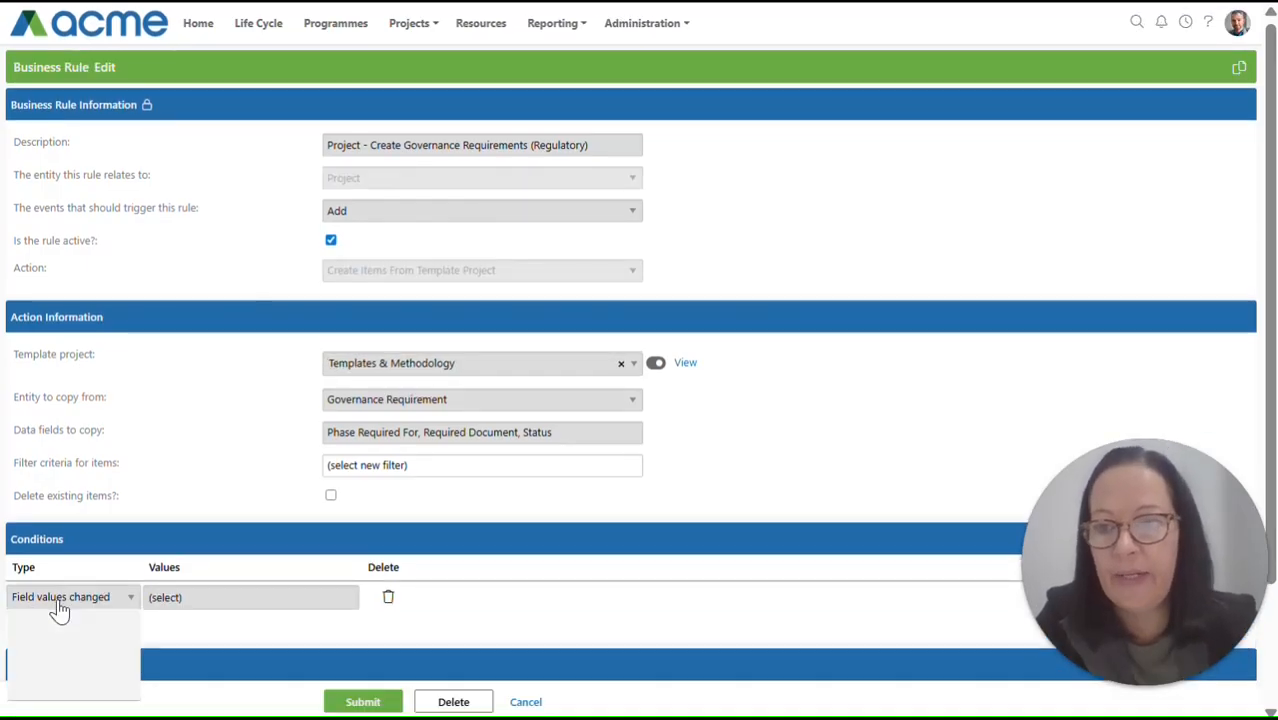
click(40, 655)
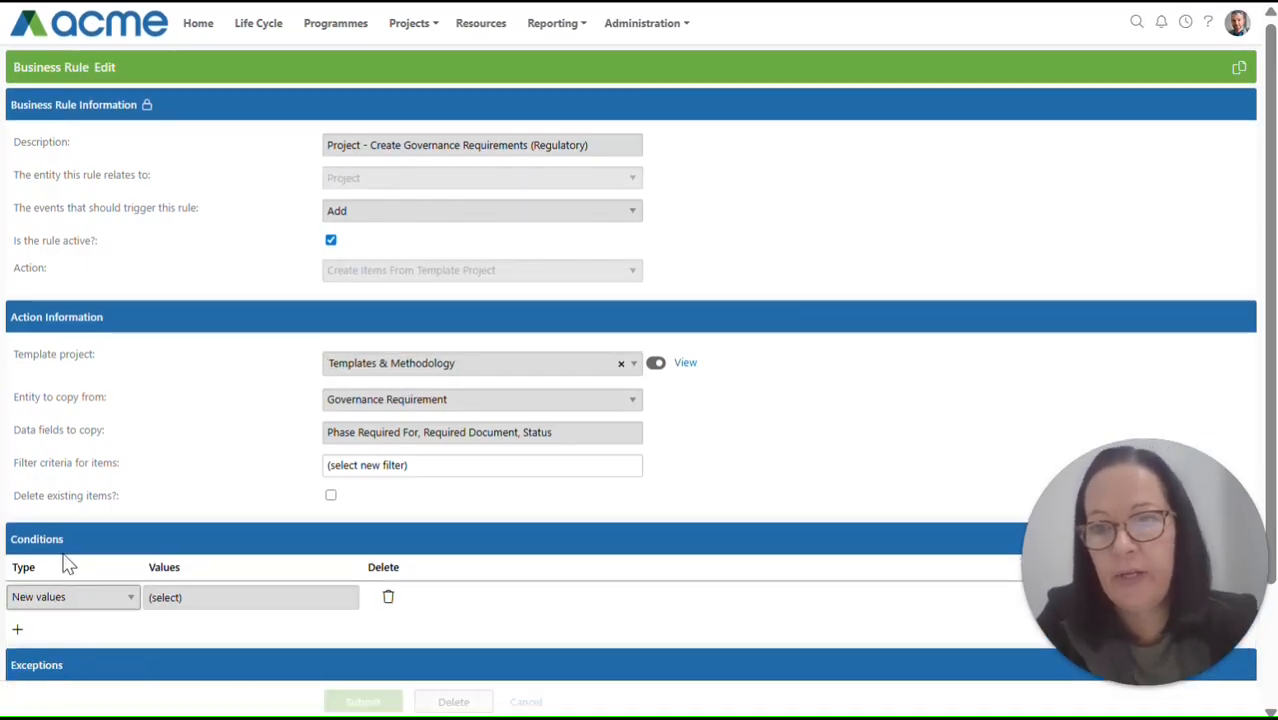
scroll(256, 493, down, 3)
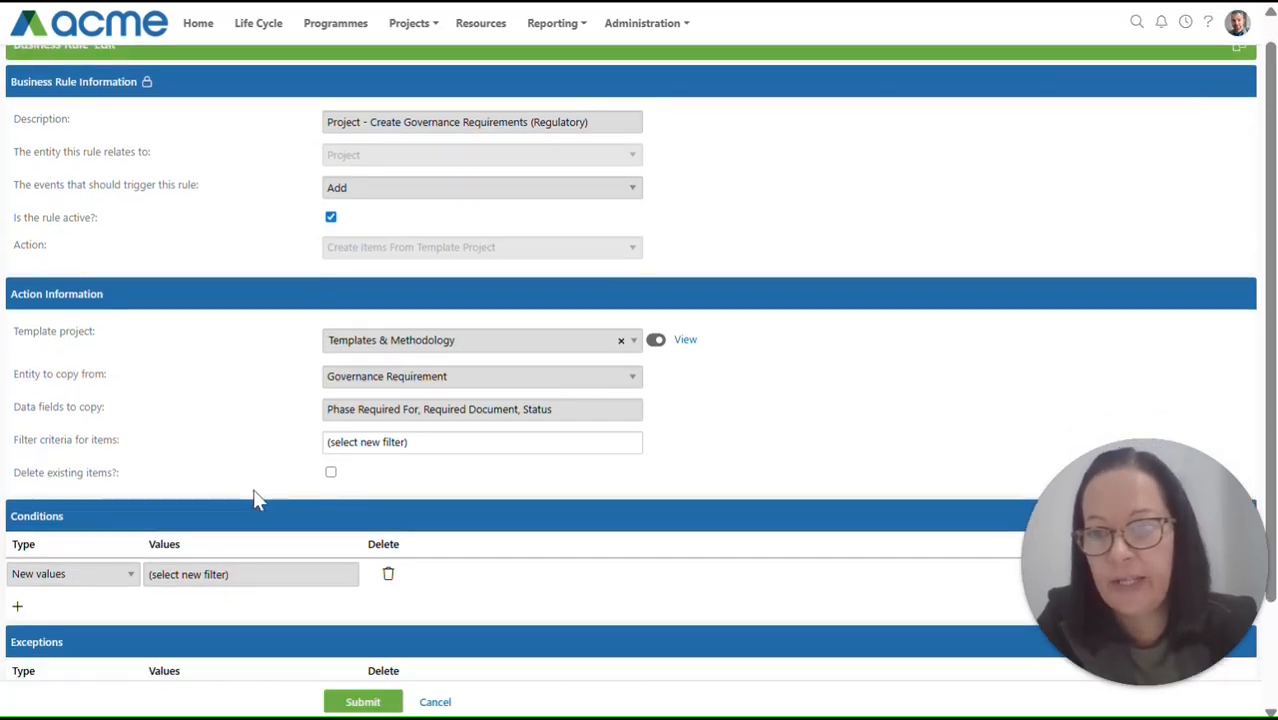
click(276, 452)
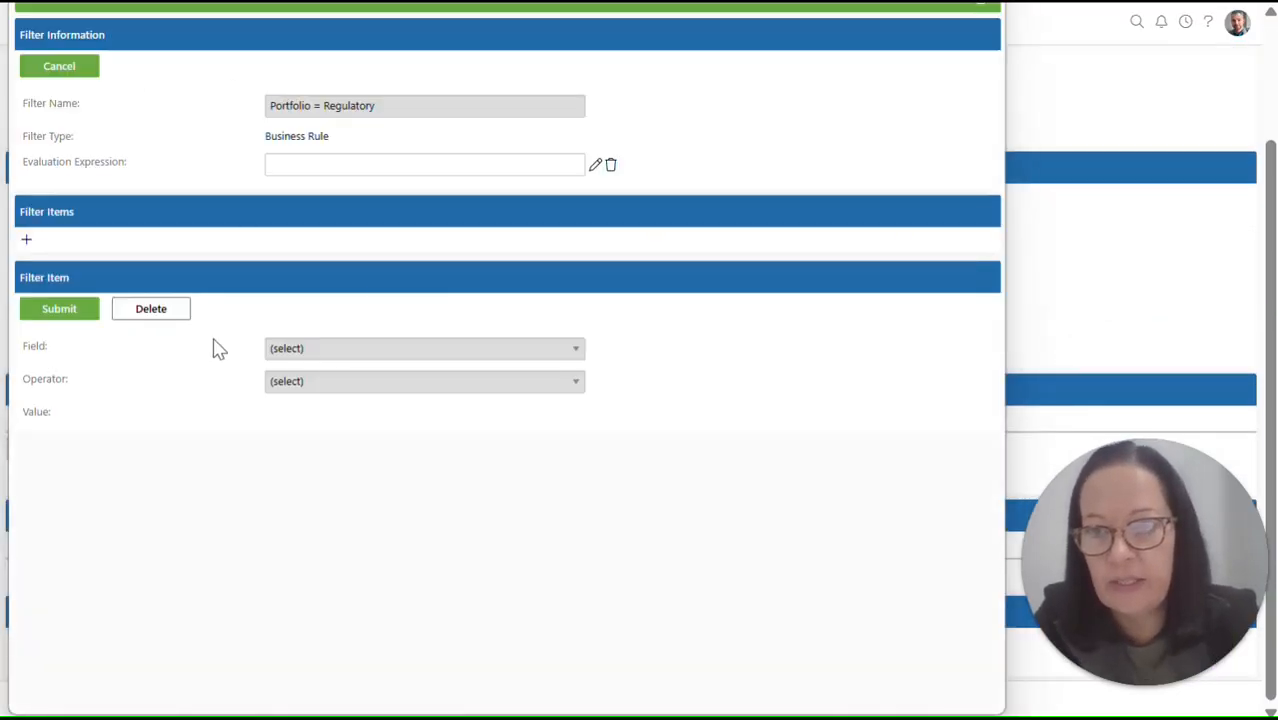
Define the filter item as Portfolio / Type Equals Regulatory, and save the filter and the edited rule
click(314, 348)
scroll(347, 290, down, 3)
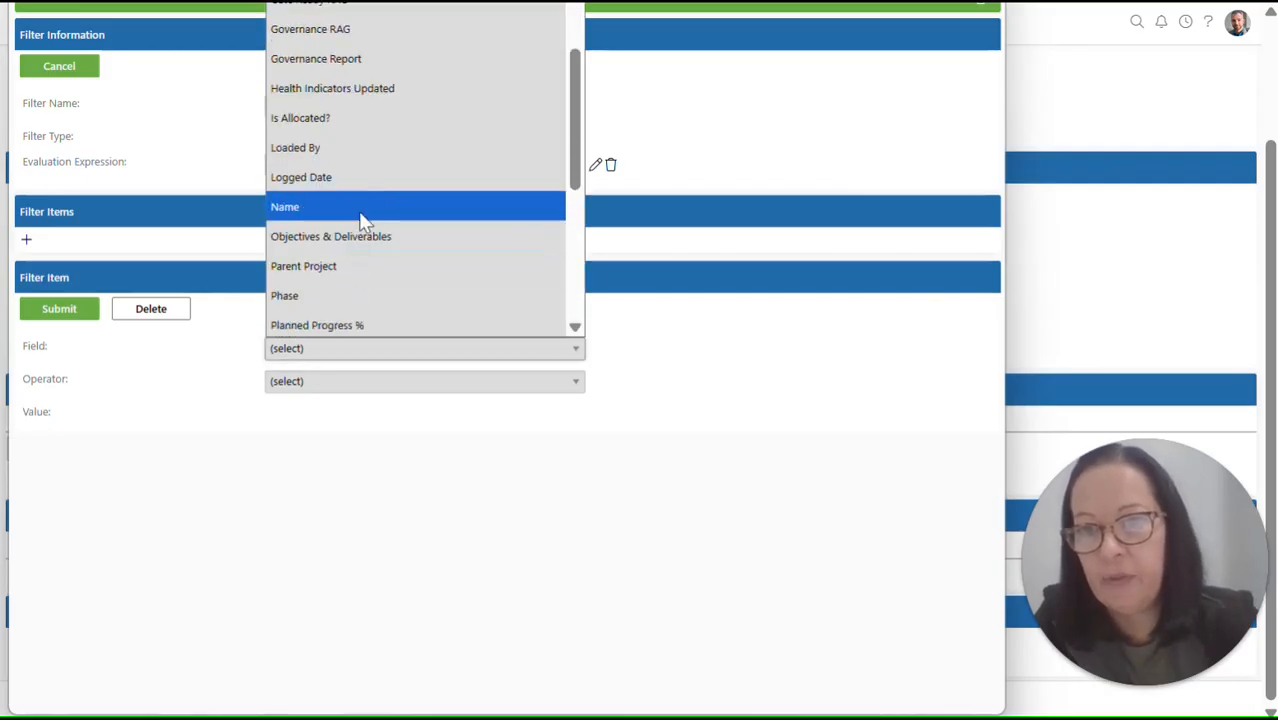
scroll(373, 205, down, 3)
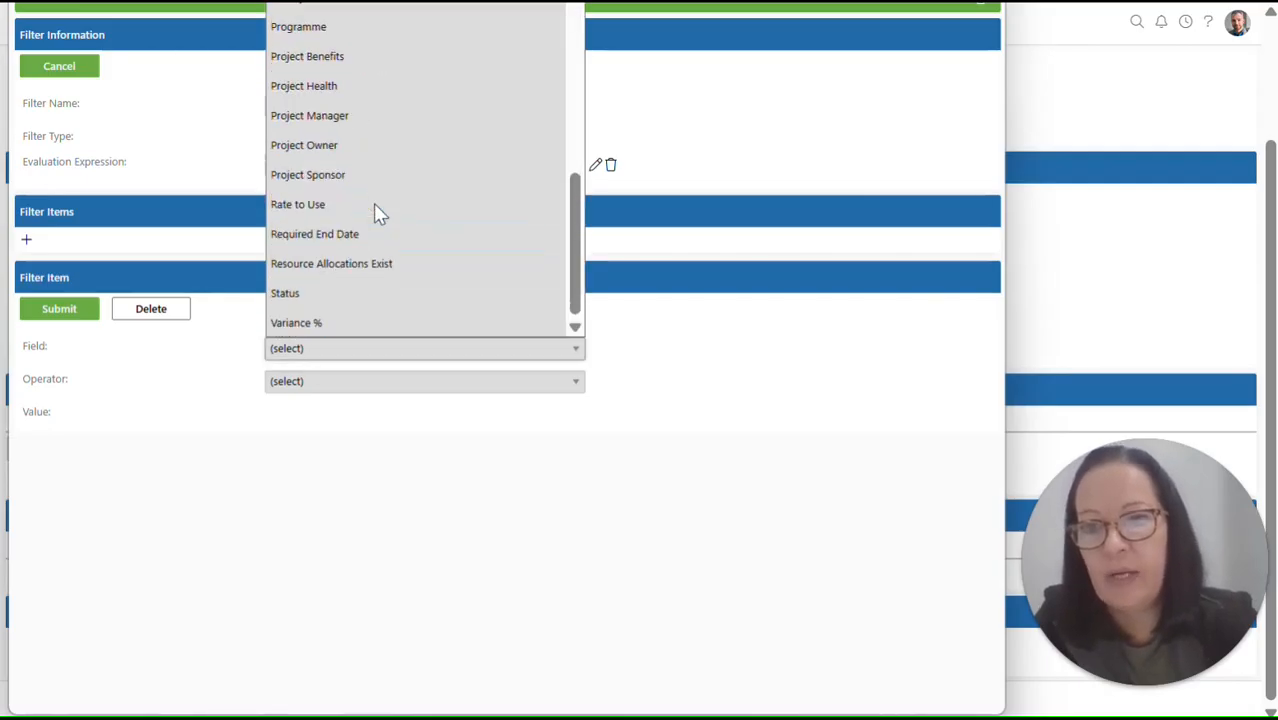
click(420, 5)
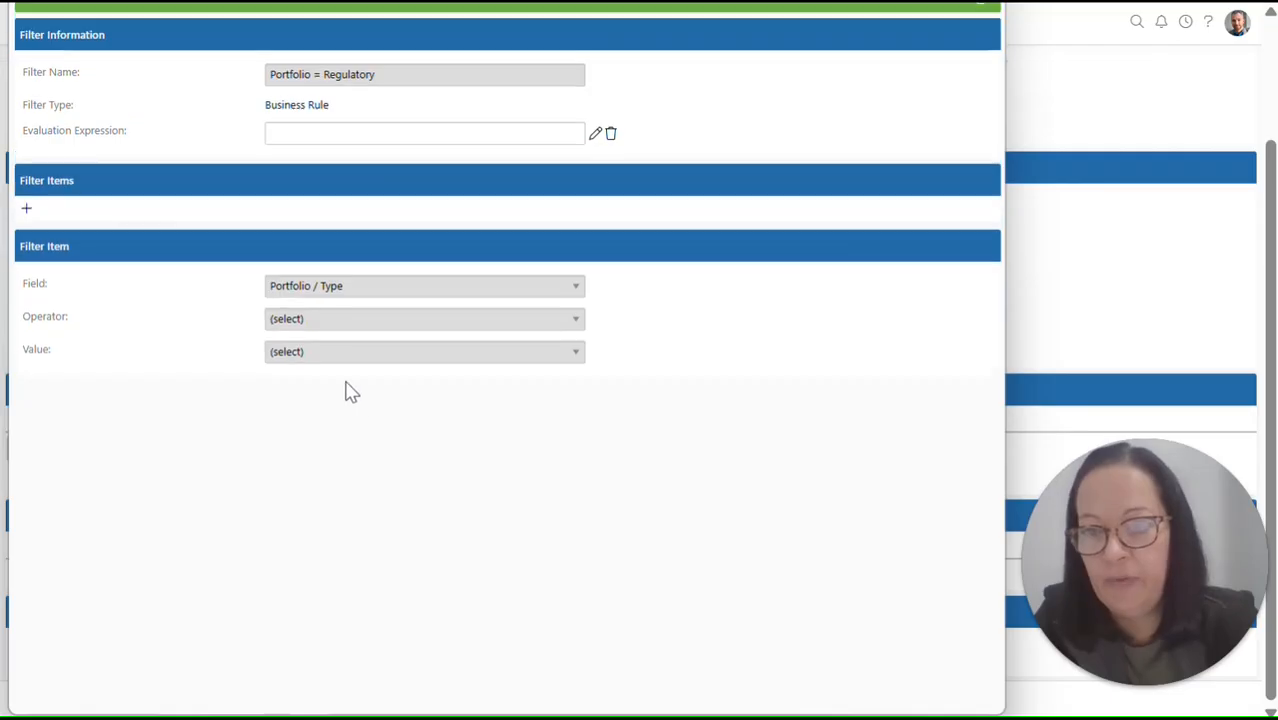
click(316, 384)
click(307, 444)
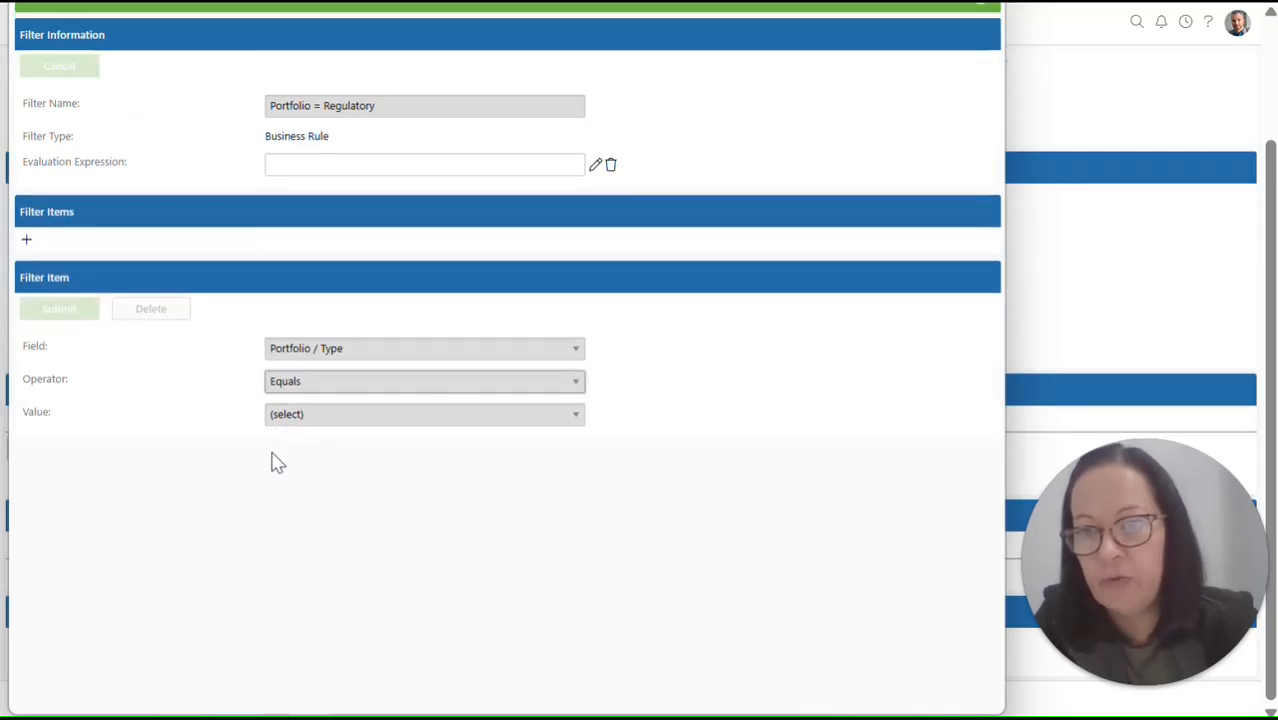
click(296, 416)
click(300, 471)
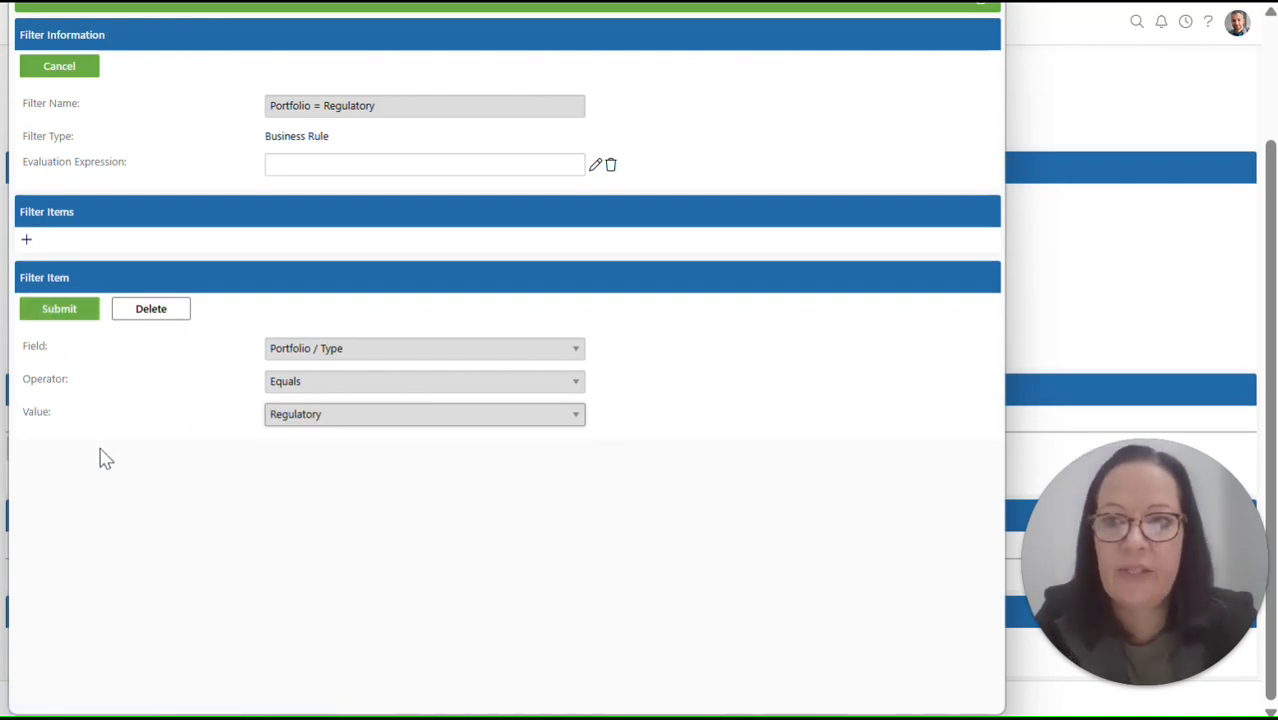
click(52, 312)
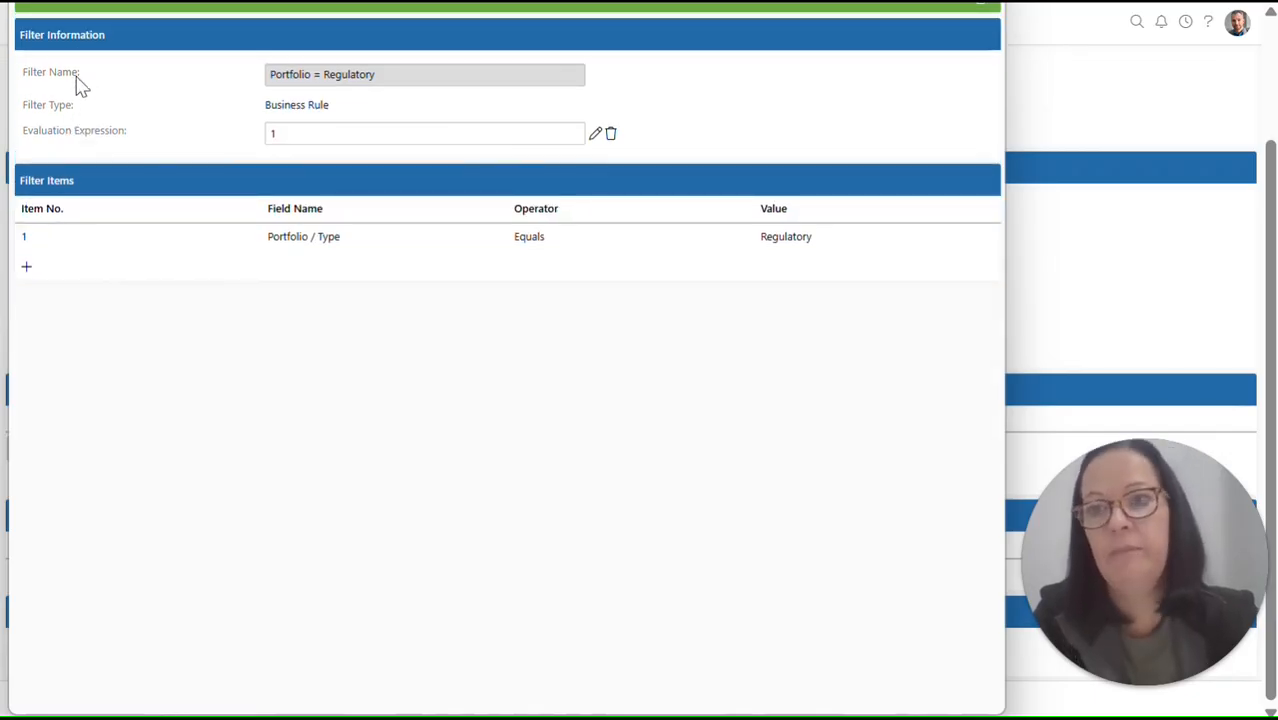
click(60, 68)
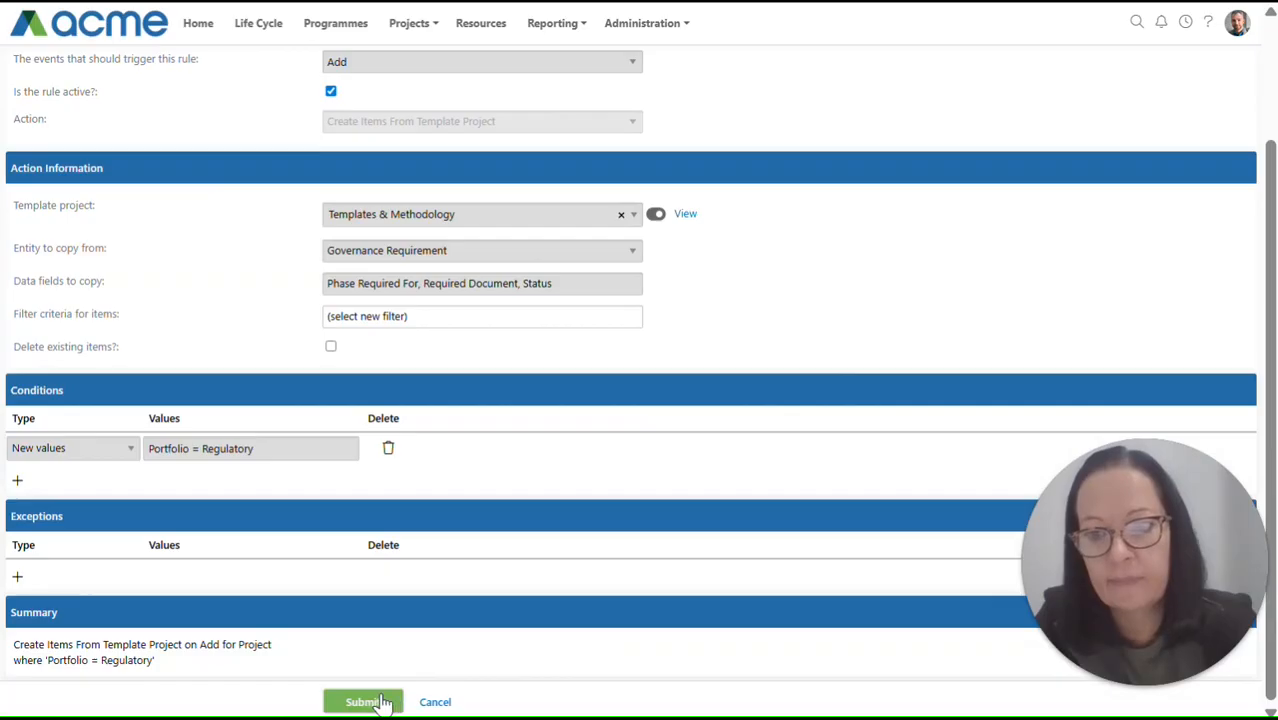
click(380, 700)
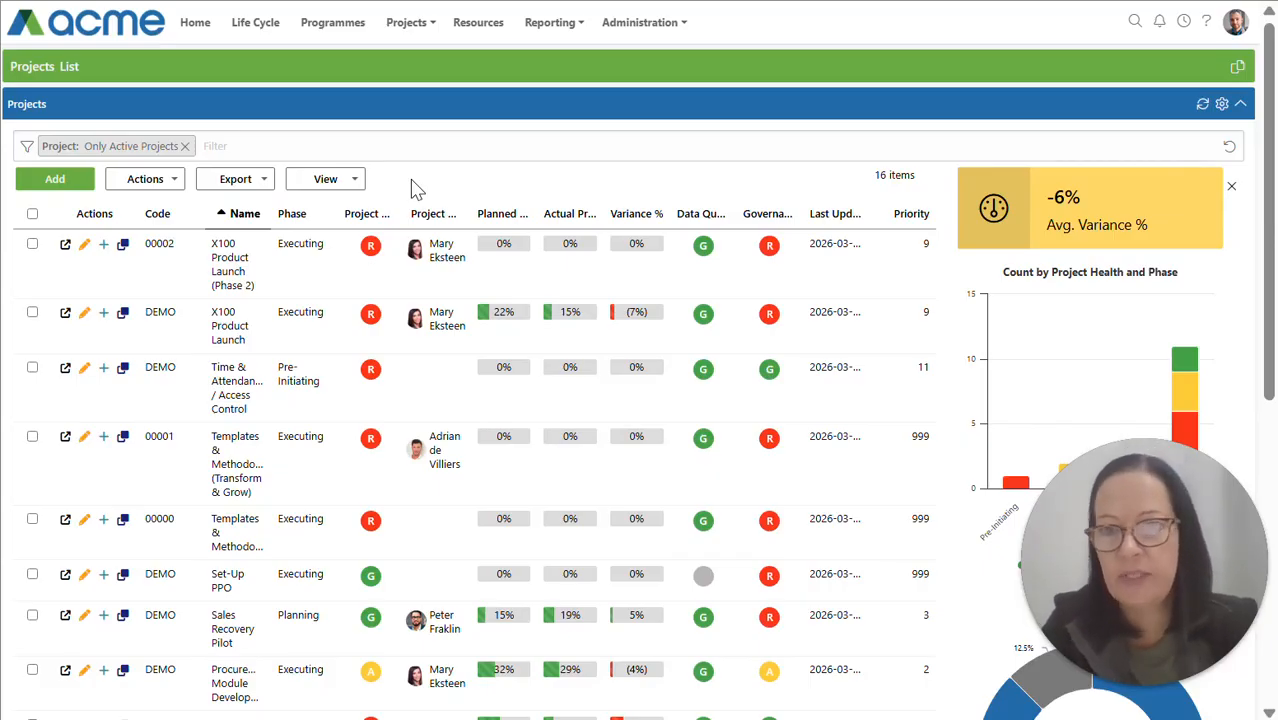
Check the Portfolio / Type classification on the add form of the X100 Product Launch (Phase 2) project
mouse_move(55, 190)
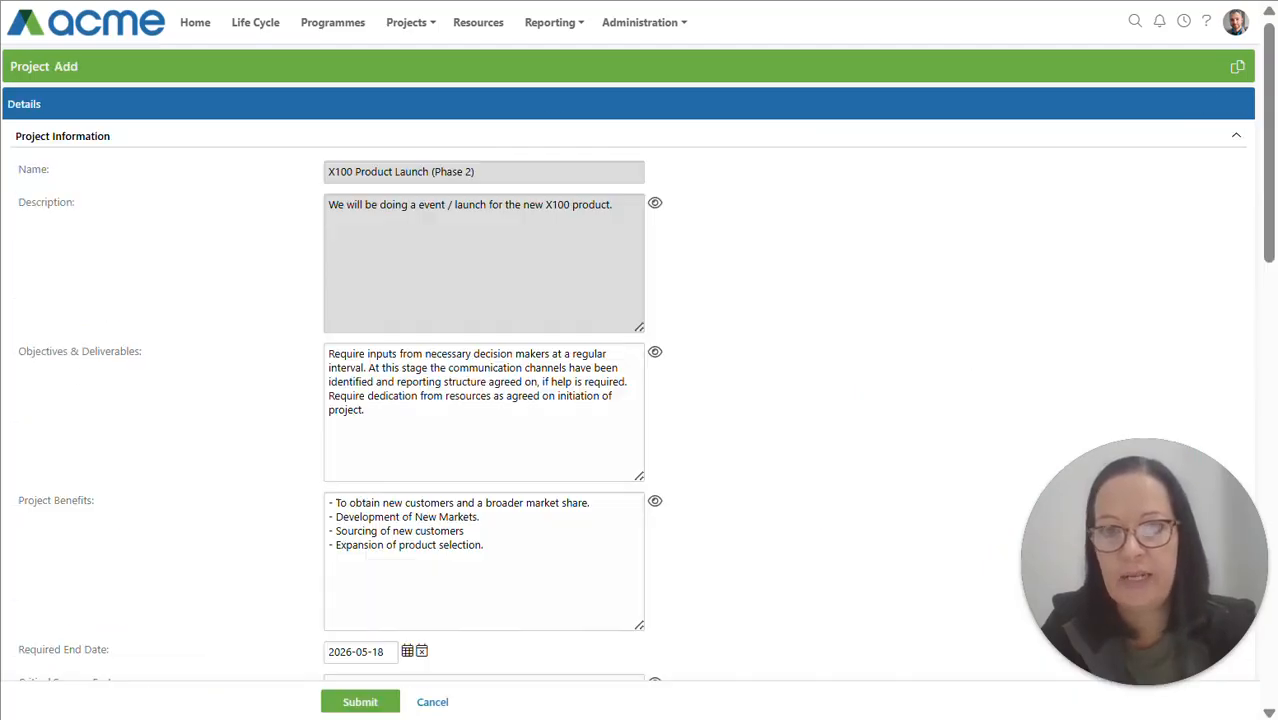
scroll(97, 452, down, 15)
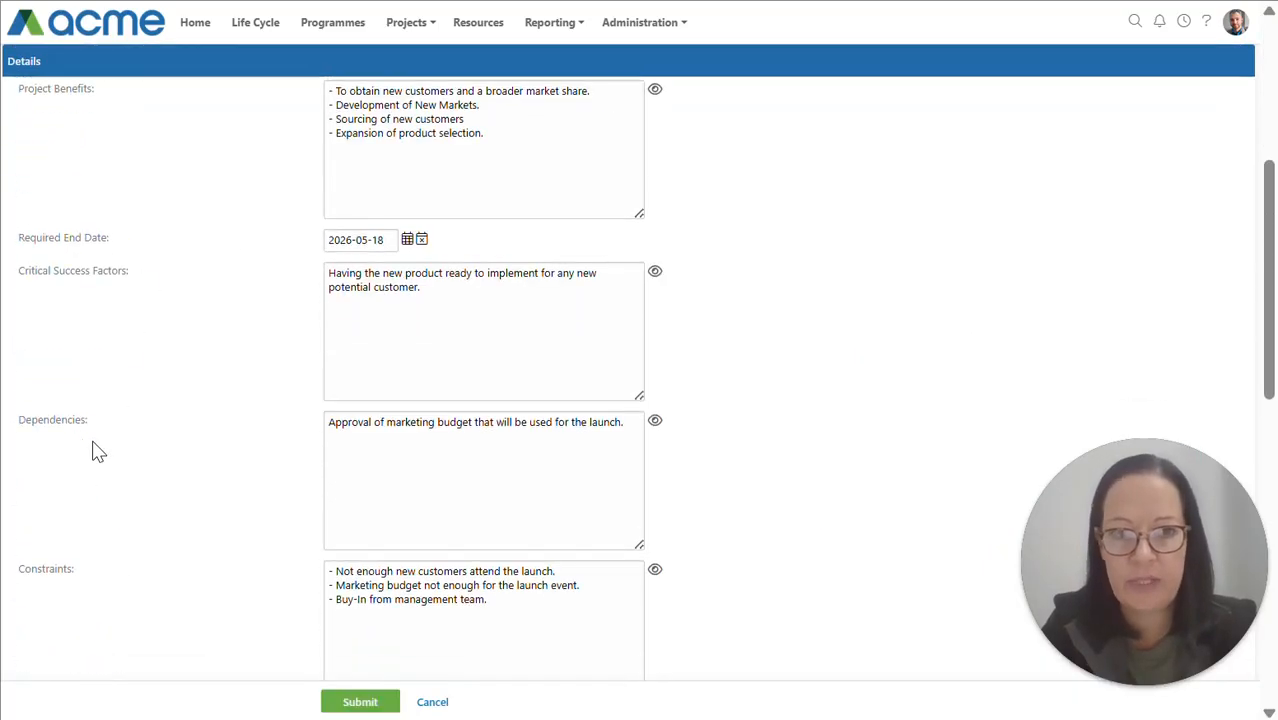
scroll(97, 452, down, 1)
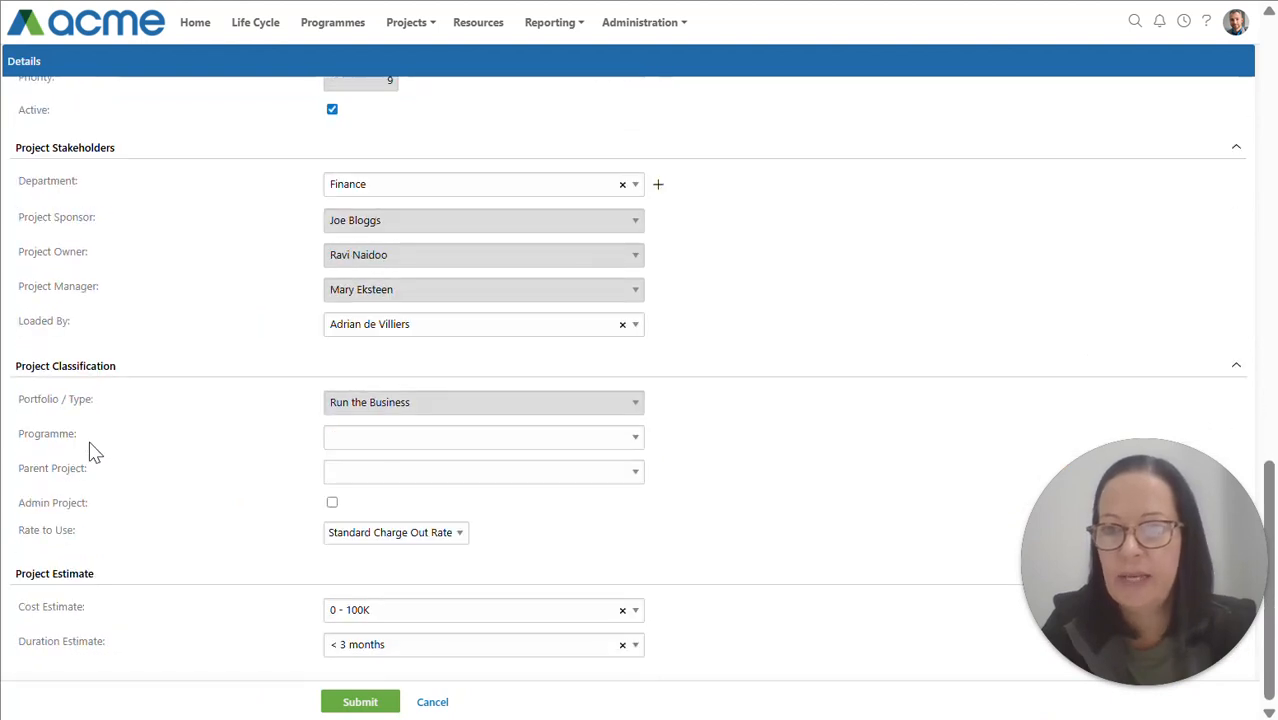
drag(19, 403, 110, 413)
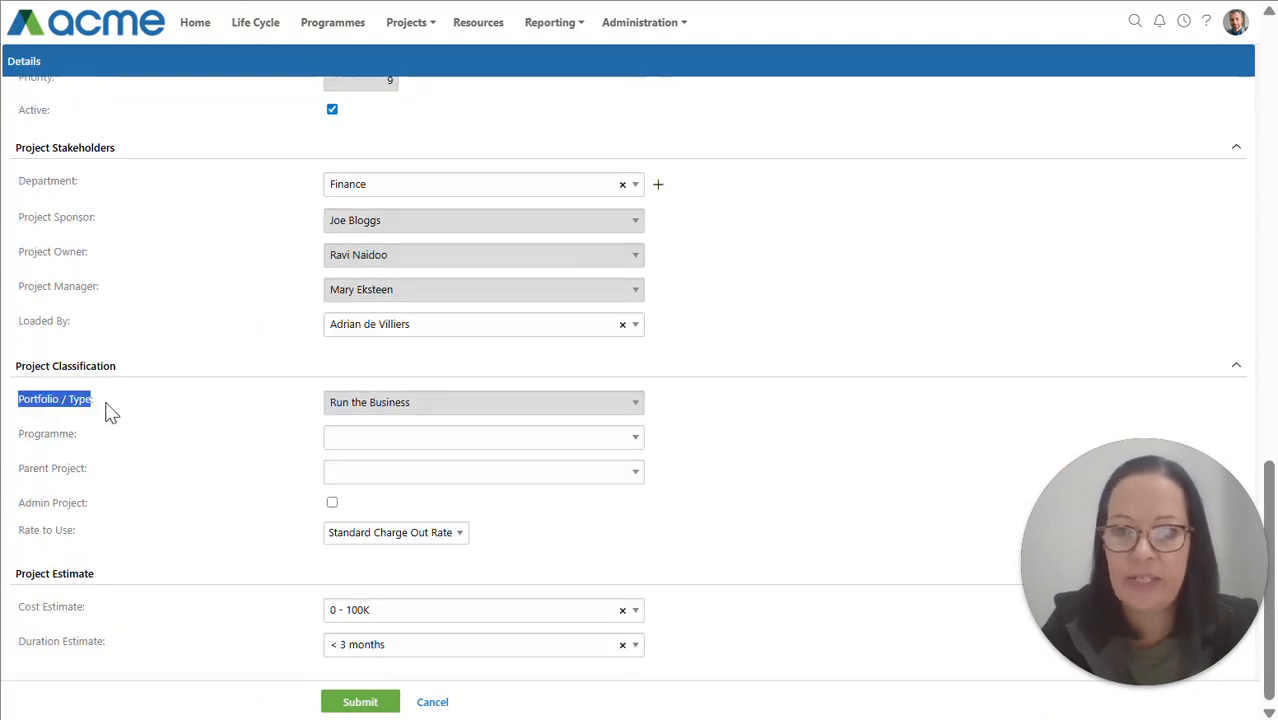
click(205, 410)
click(370, 406)
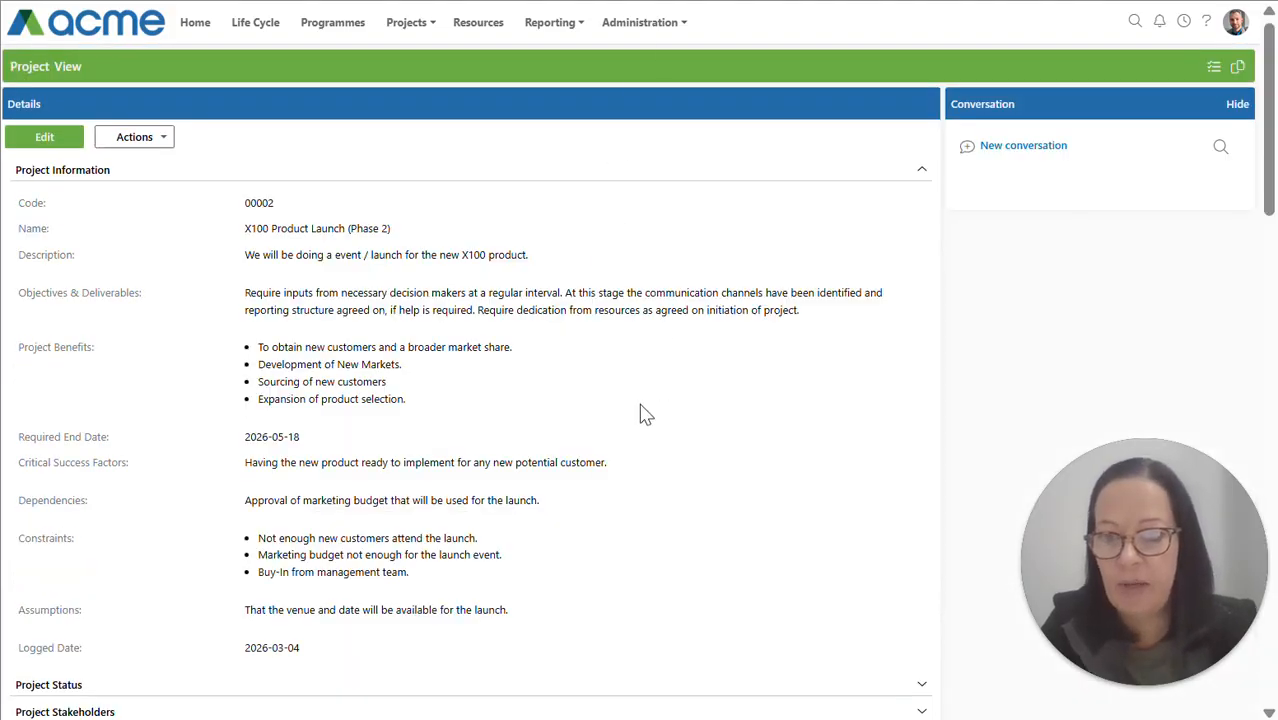
Examine the health indicators, dashboard comments and governance requirements on the X100 Product Launch (Phase 2) project's view page
scroll(645, 412, down, 10)
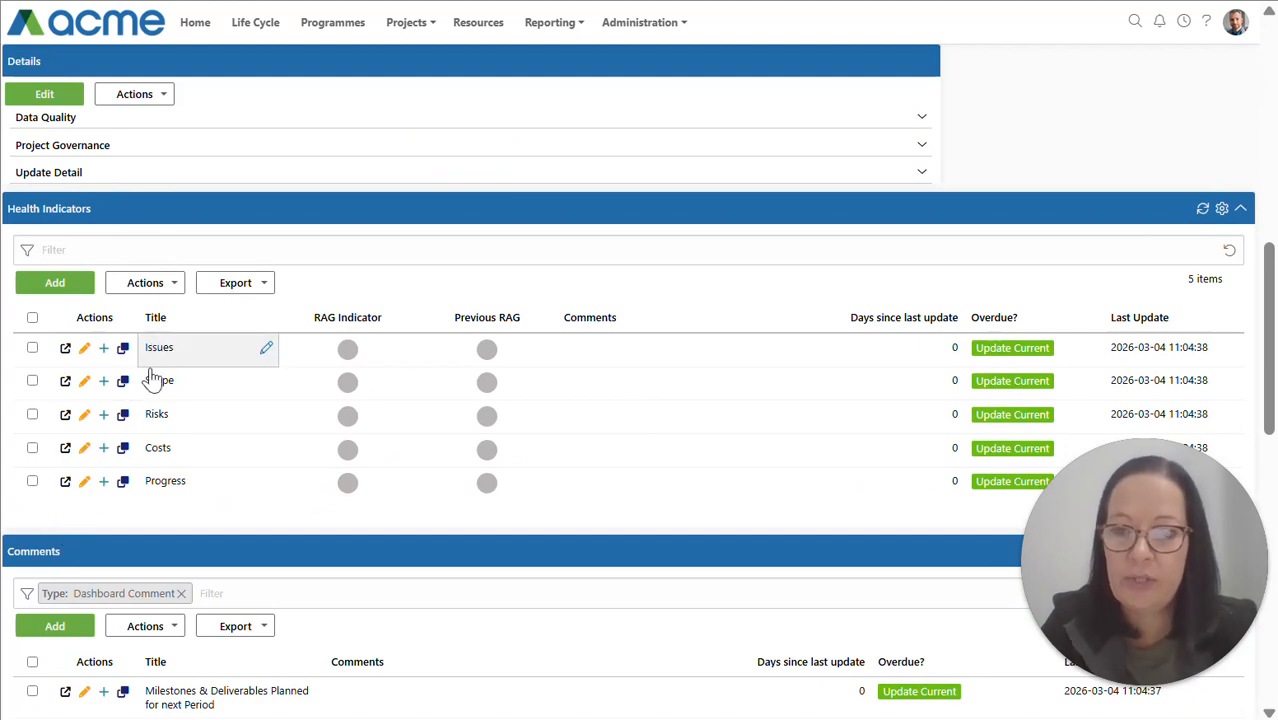
scroll(143, 508, down, 2)
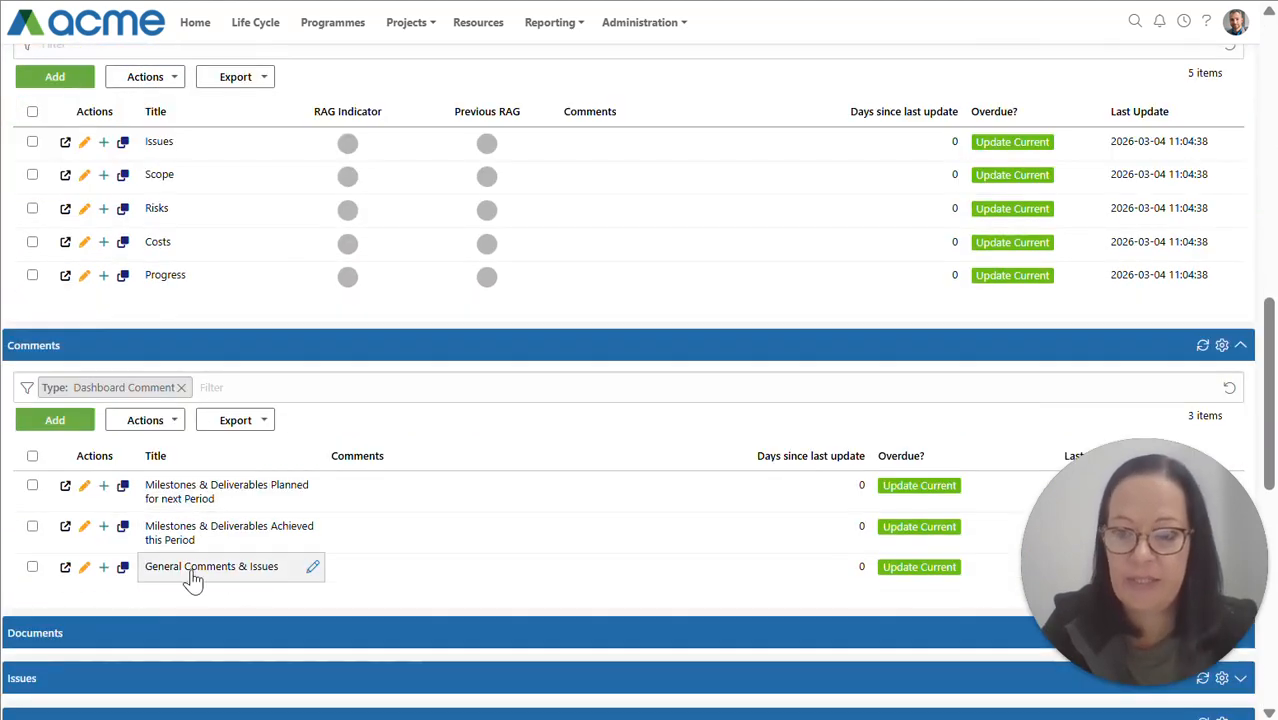
scroll(254, 362, down, 4)
scroll(324, 398, down, 2)
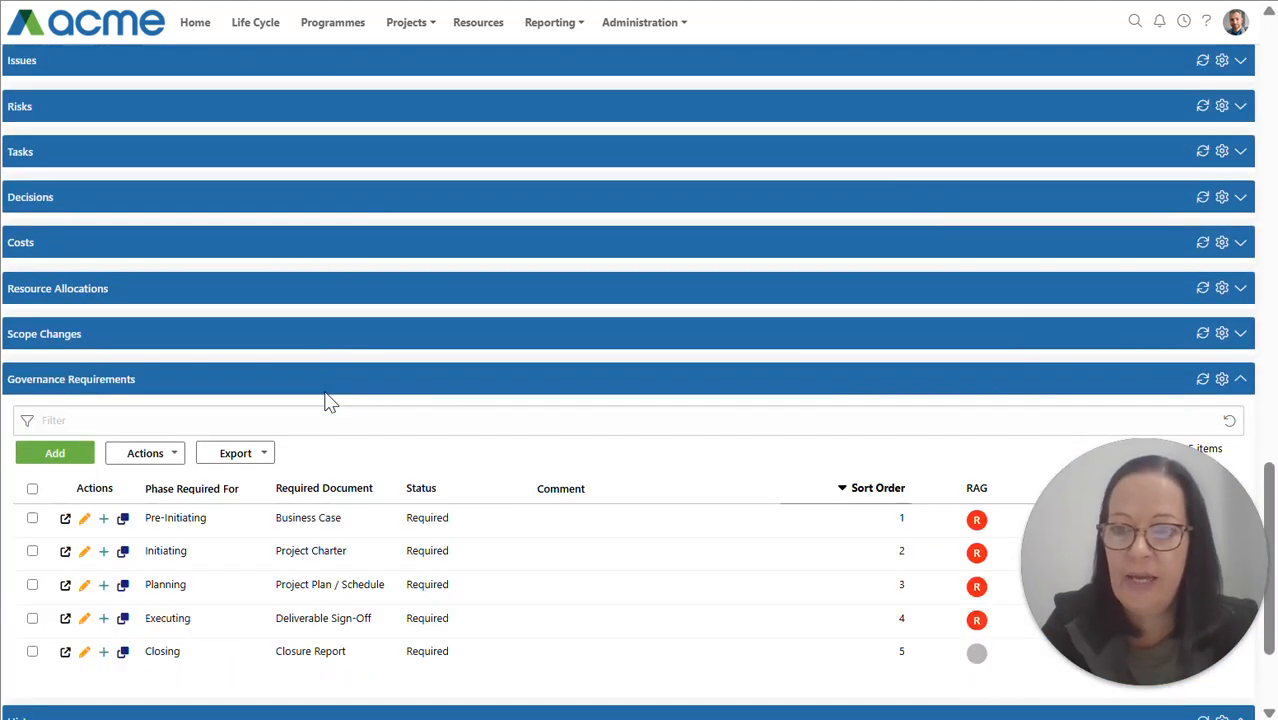
scroll(240, 365, down, 2)
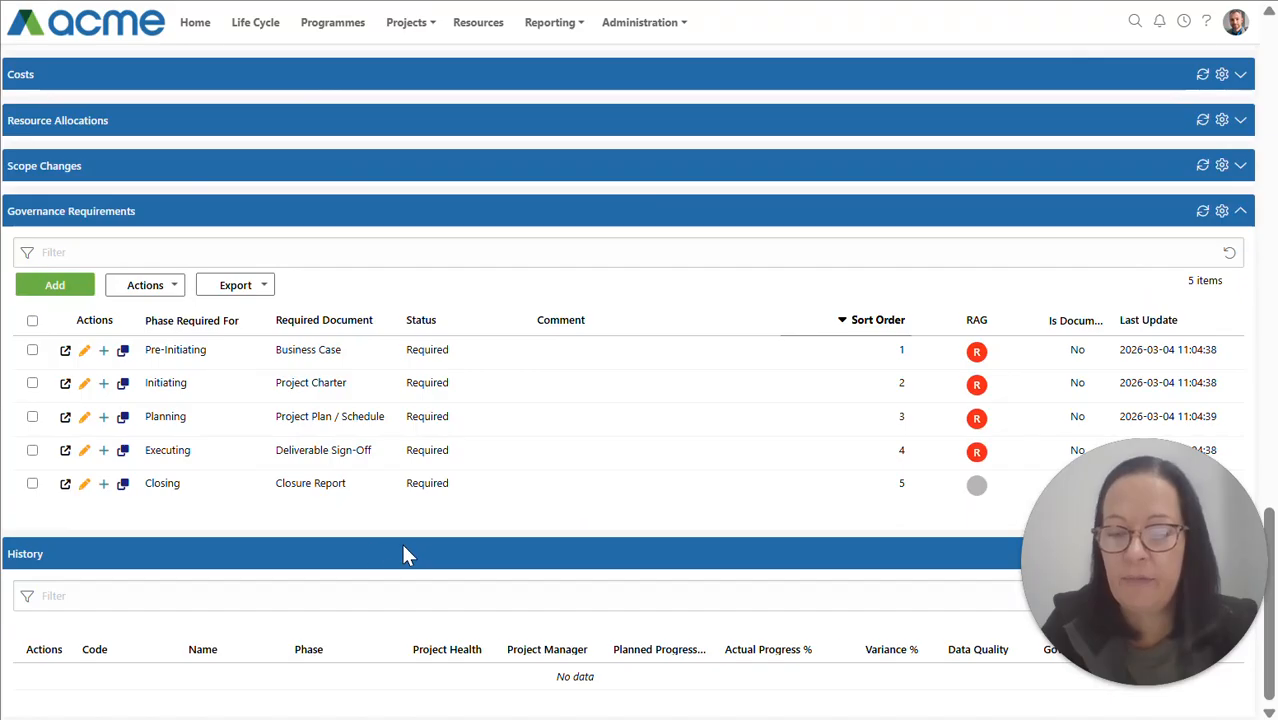
scroll(500, 565, up, 20)
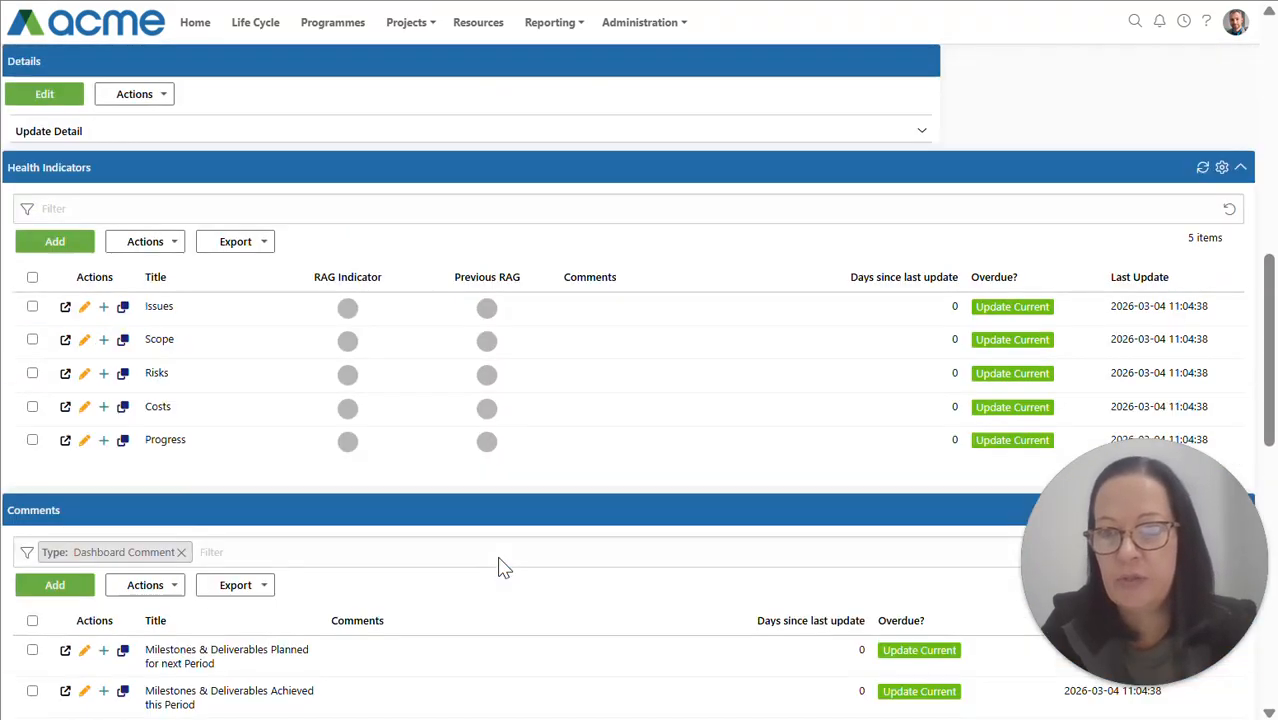
drag(245, 403, 379, 411)
click(708, 499)
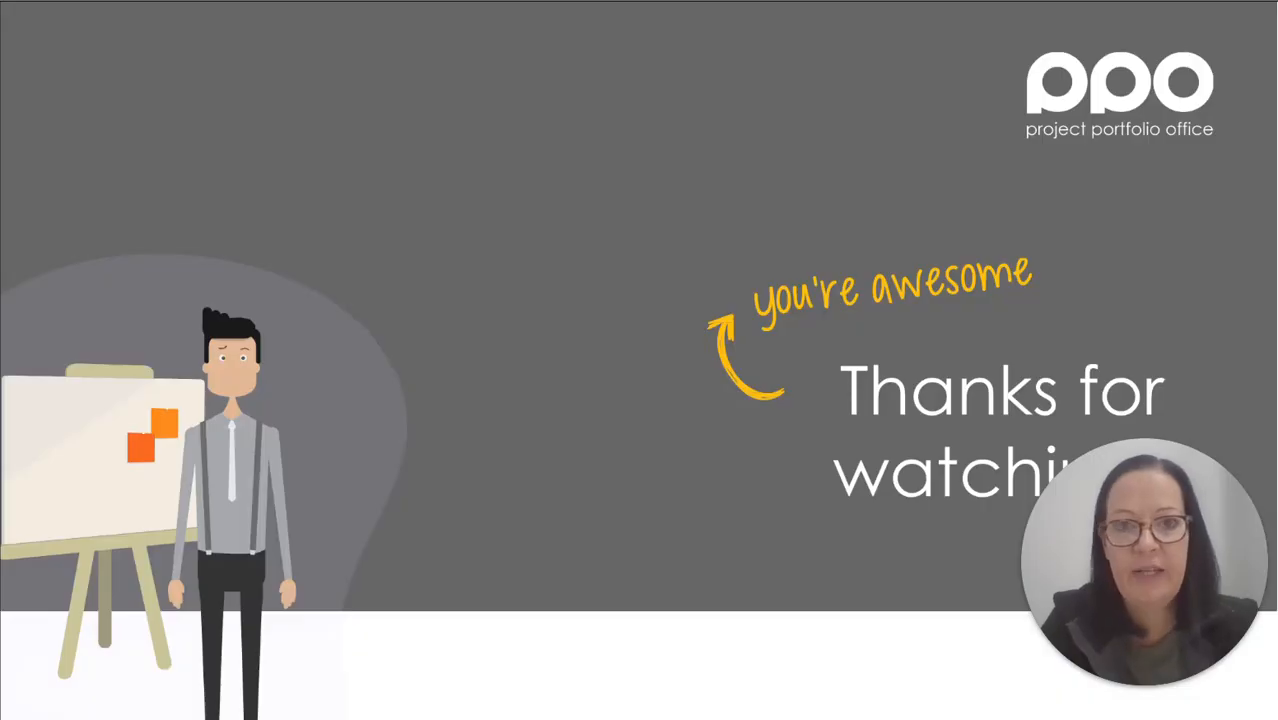